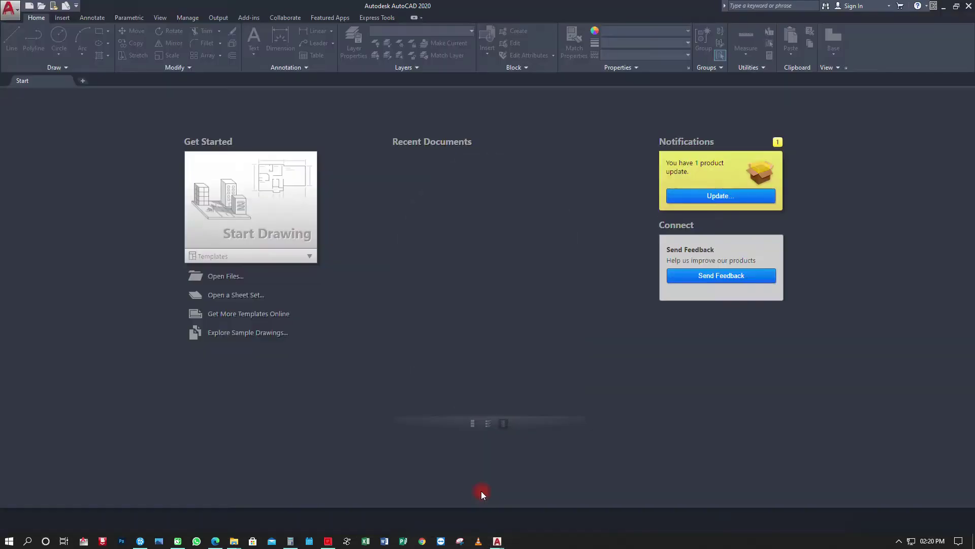
Open a new blank Drawing1 using Start Drawing
click(265, 203)
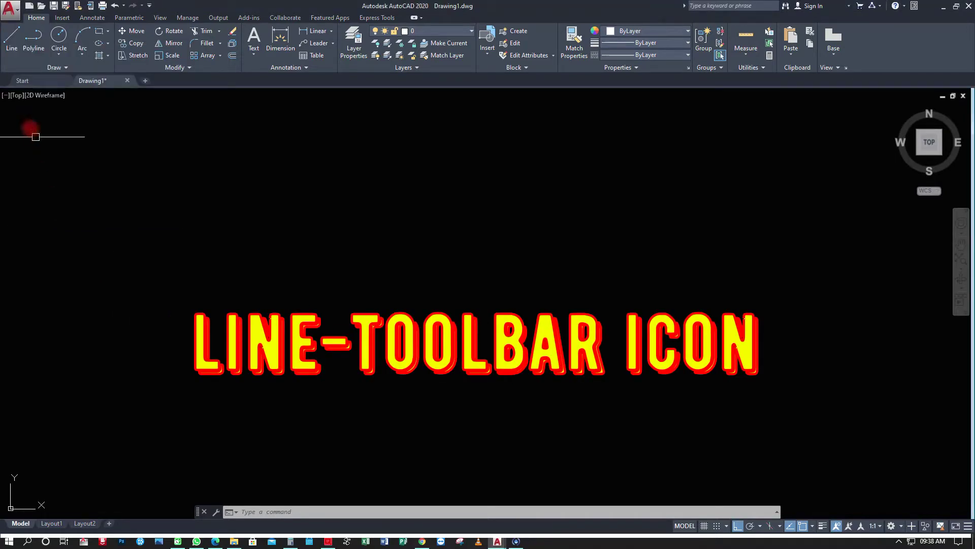
Draw a chain of four orthogonal line segments forming a box with overhanging ends
click(15, 46)
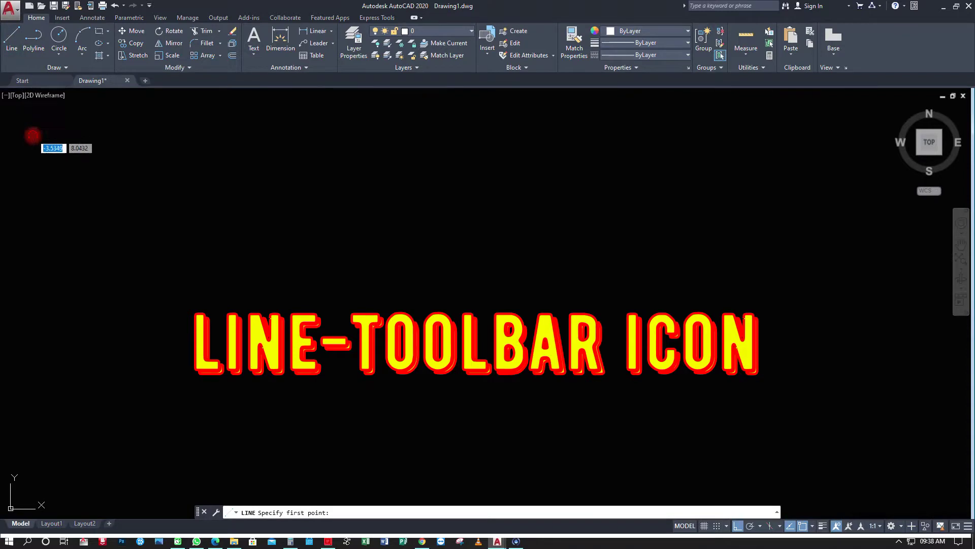
click(32, 134)
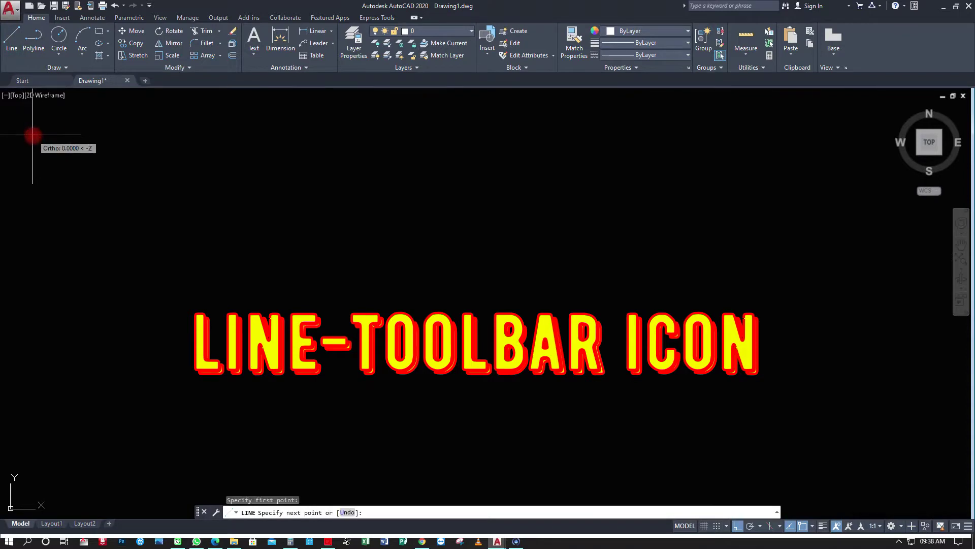
click(147, 141)
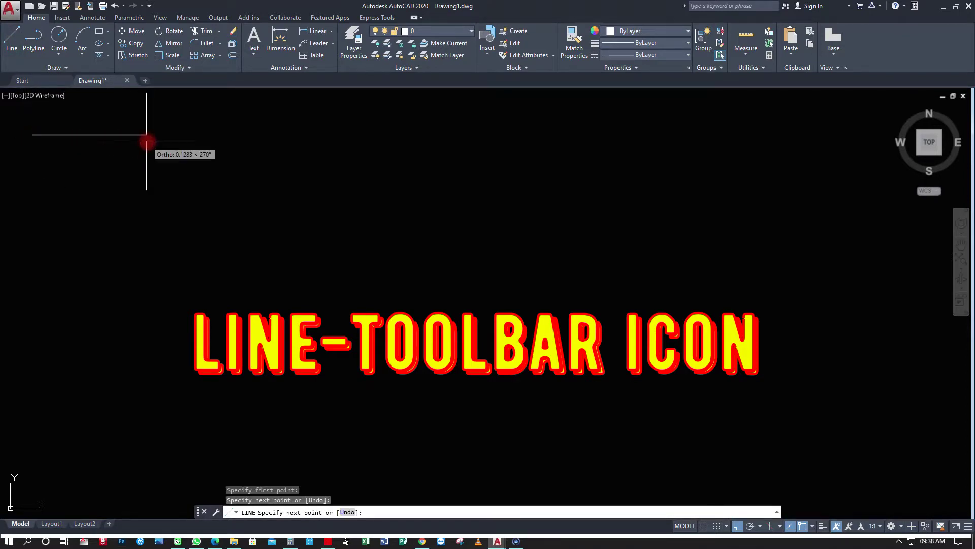
click(154, 217)
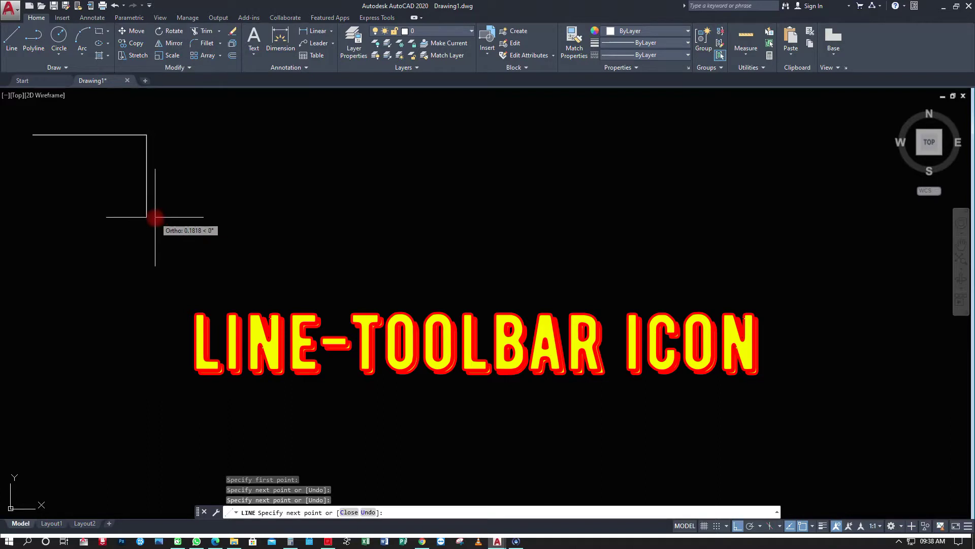
click(57, 217)
click(65, 161)
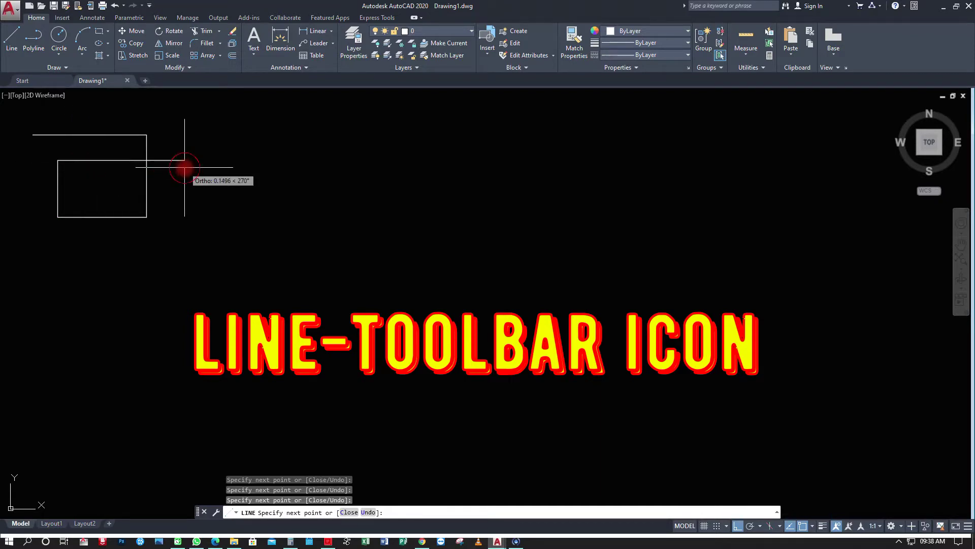
key(Return)
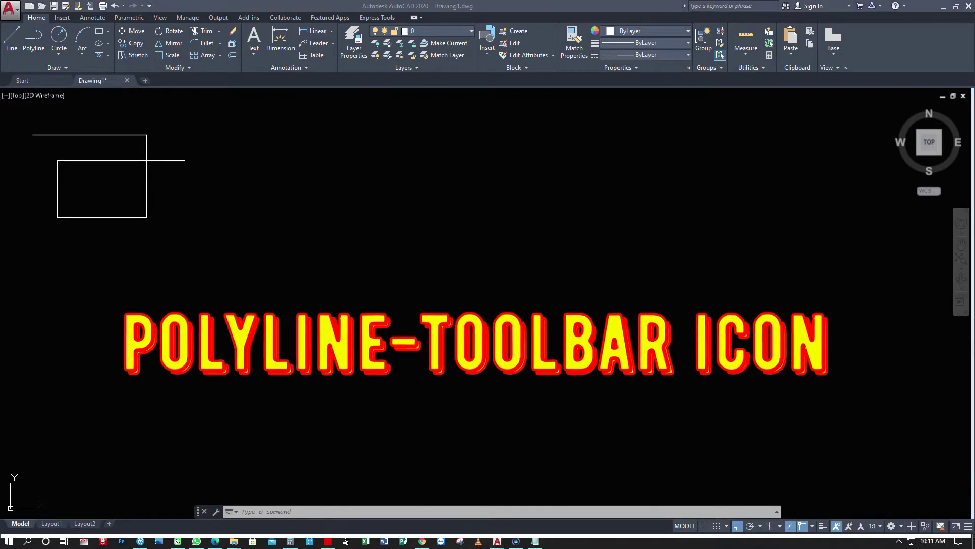
Draw a matching box outline as one polyline to the right of the line box
click(39, 56)
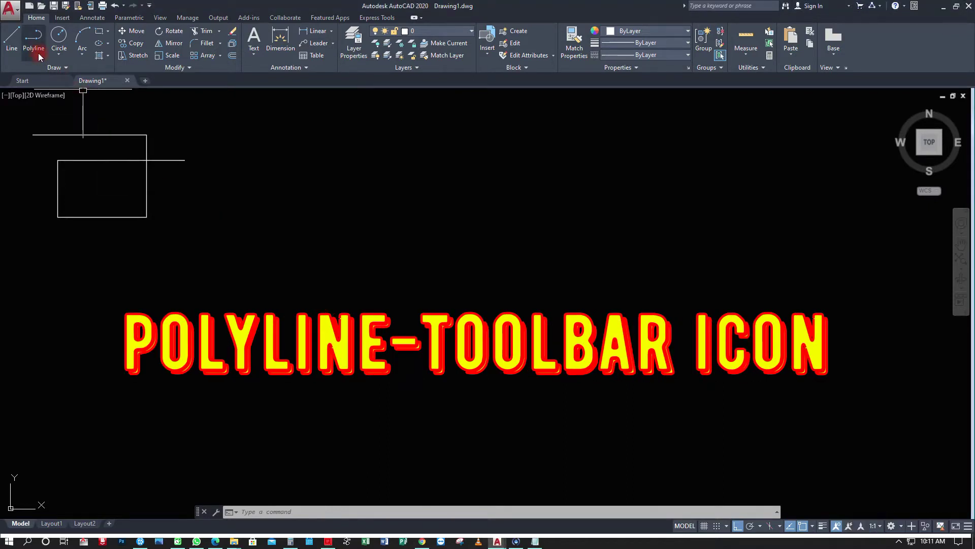
click(39, 47)
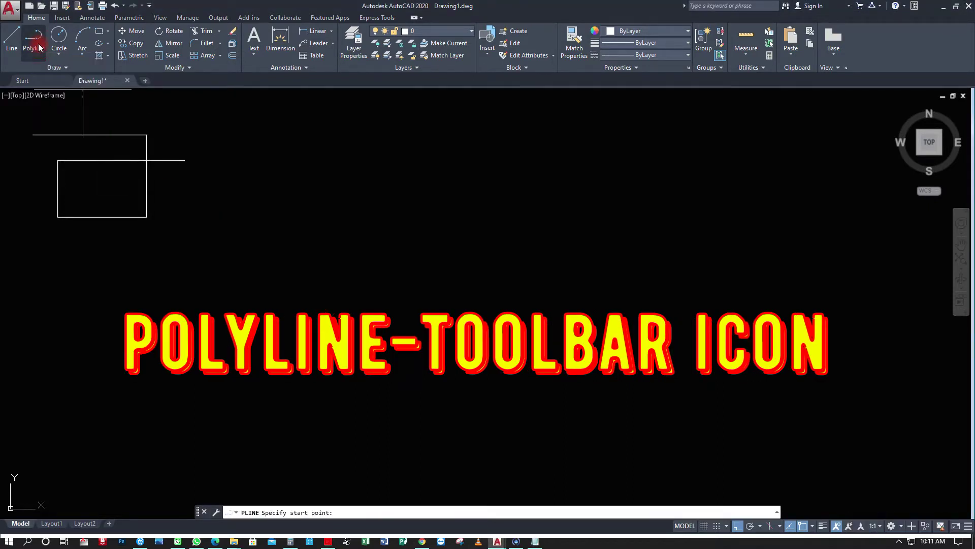
click(239, 132)
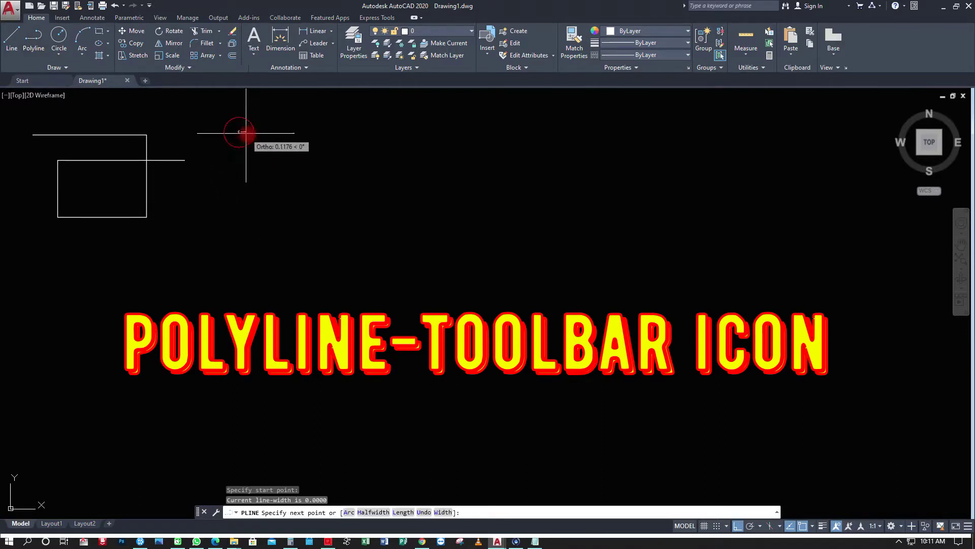
click(371, 142)
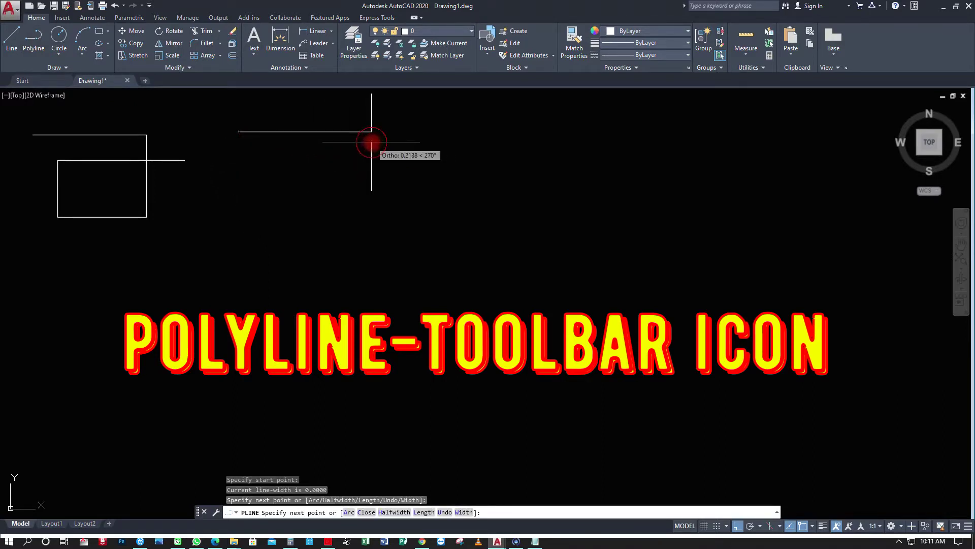
click(382, 213)
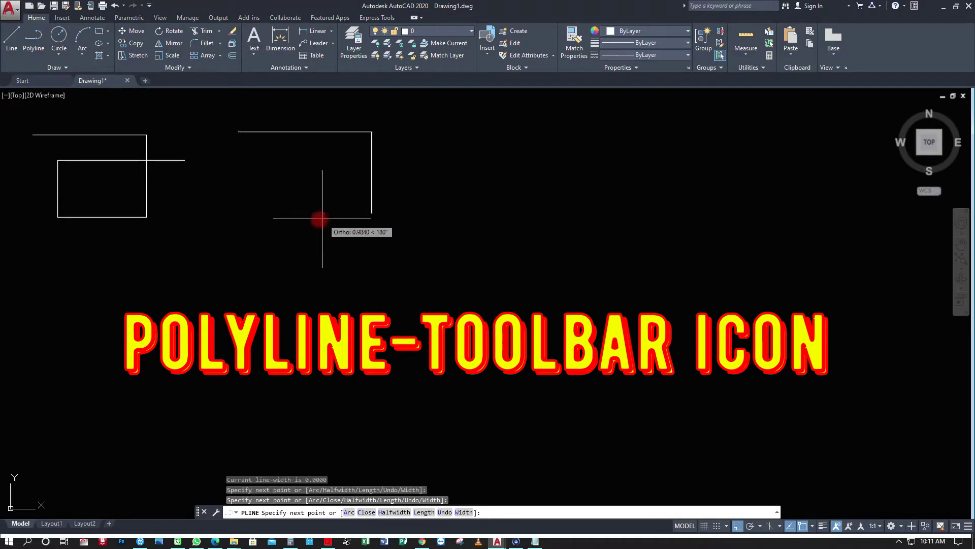
click(266, 215)
click(274, 160)
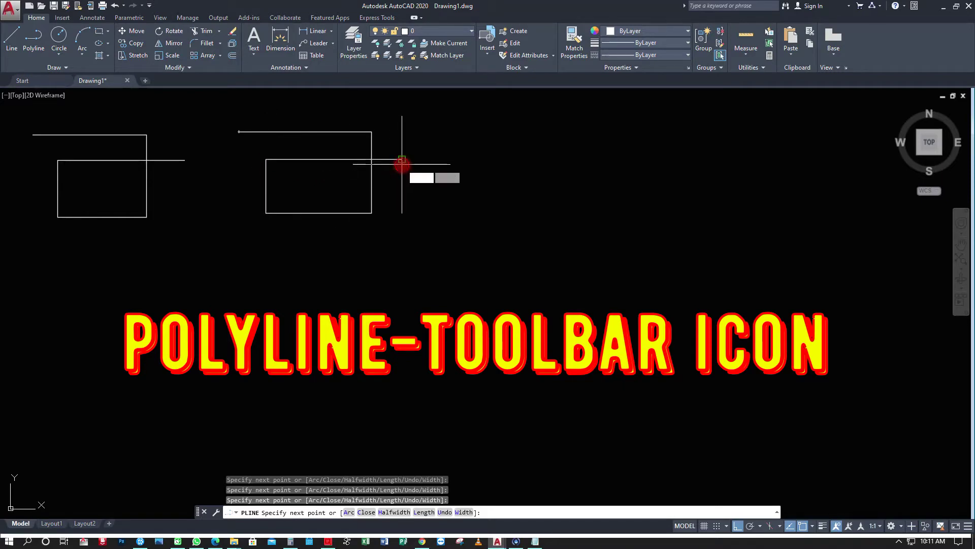
key(Return)
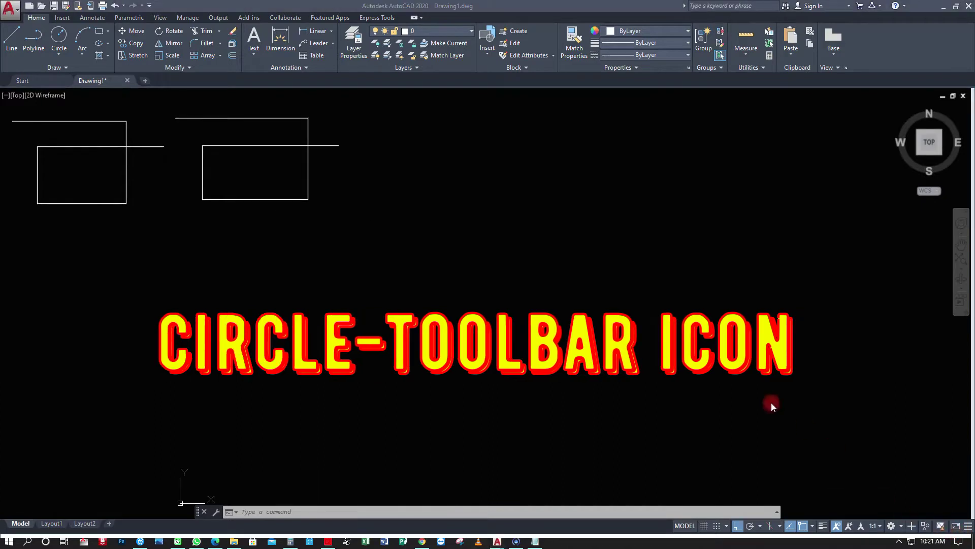
Draw a center-radius circle of radius 1.23 right of the polyline box
click(59, 36)
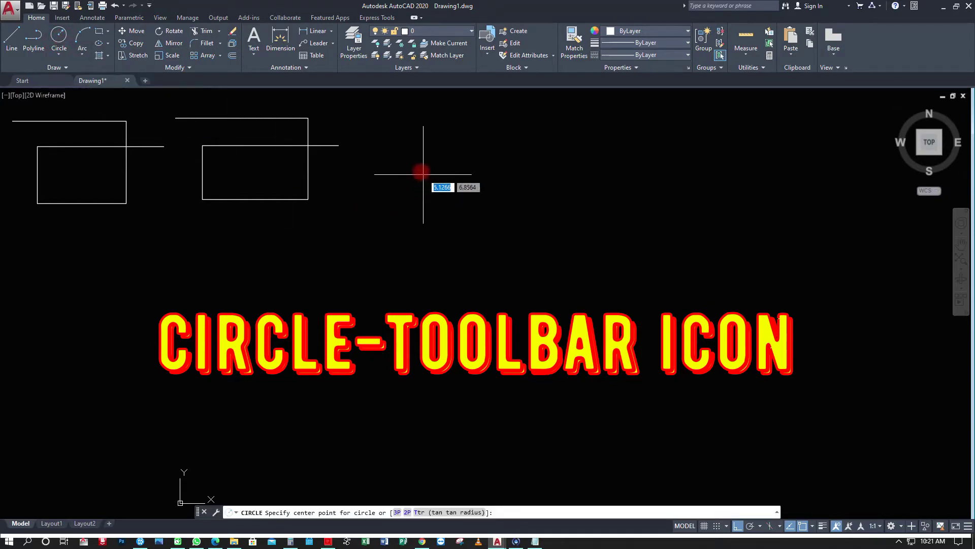
click(418, 158)
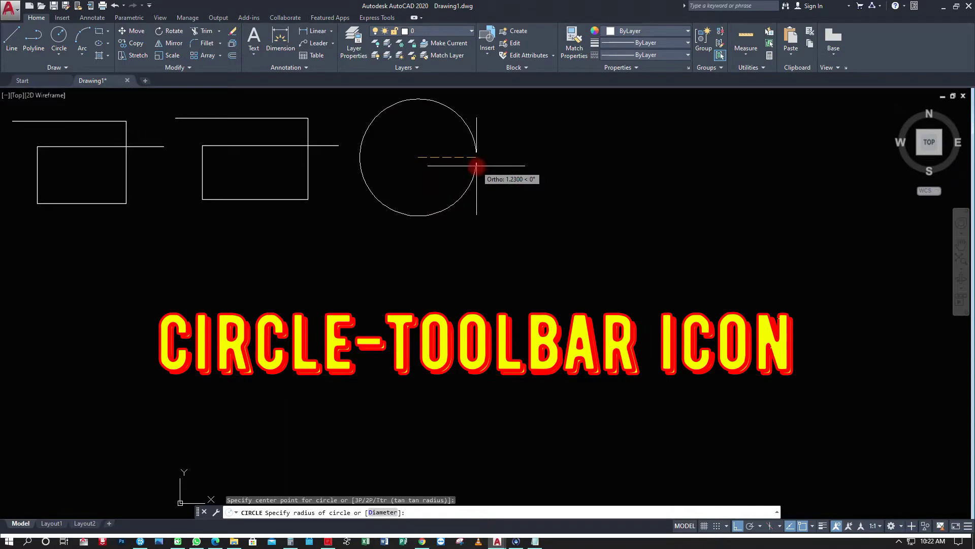
click(476, 166)
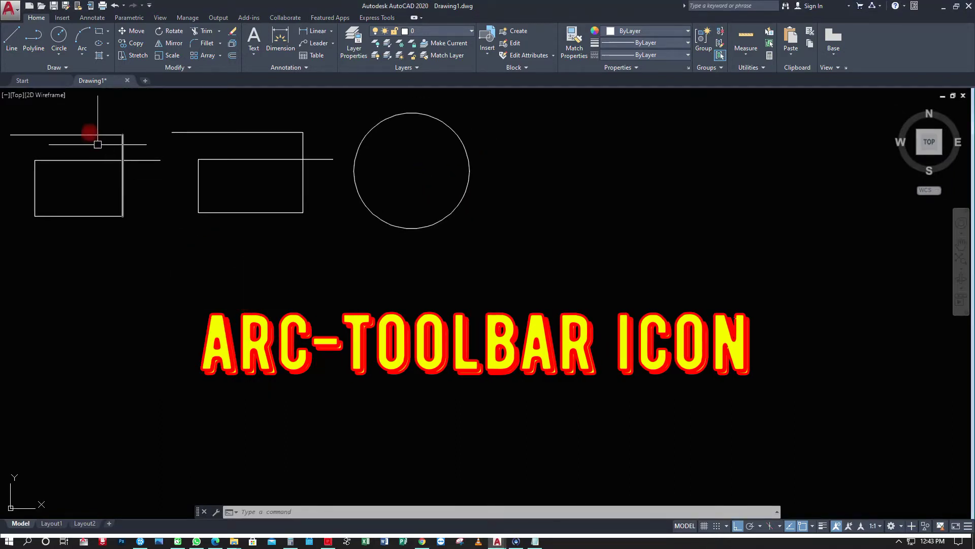
Draw a three-point arc curving upward to the right of the circle
click(83, 41)
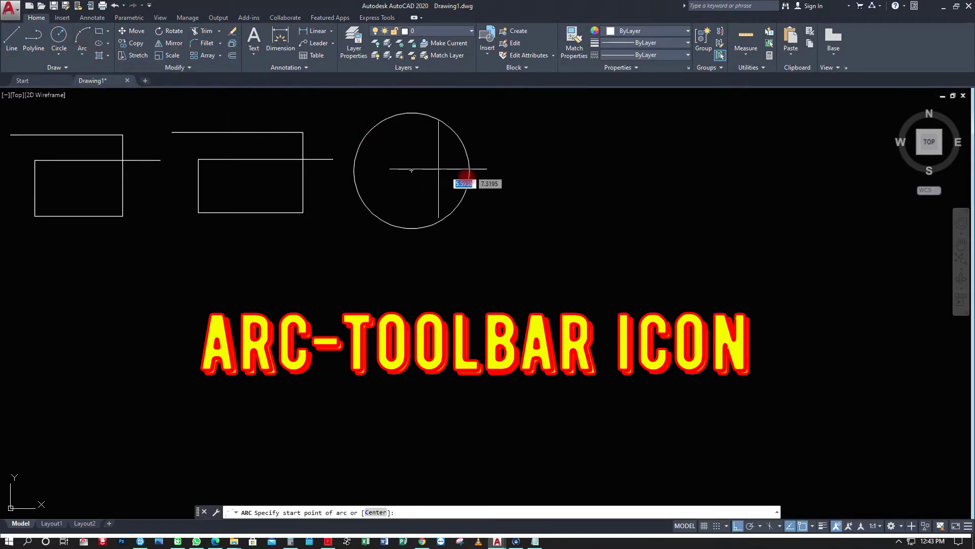
click(523, 211)
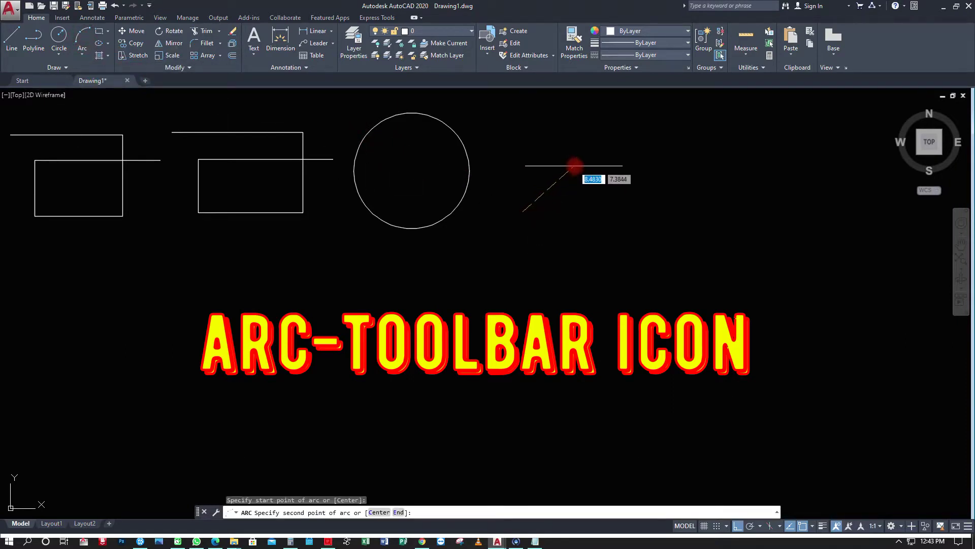
click(582, 149)
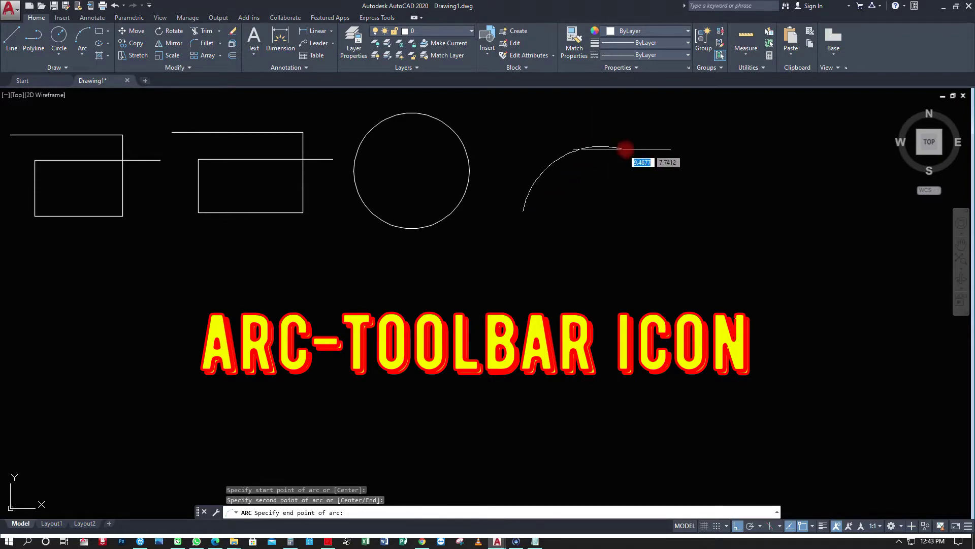
click(690, 150)
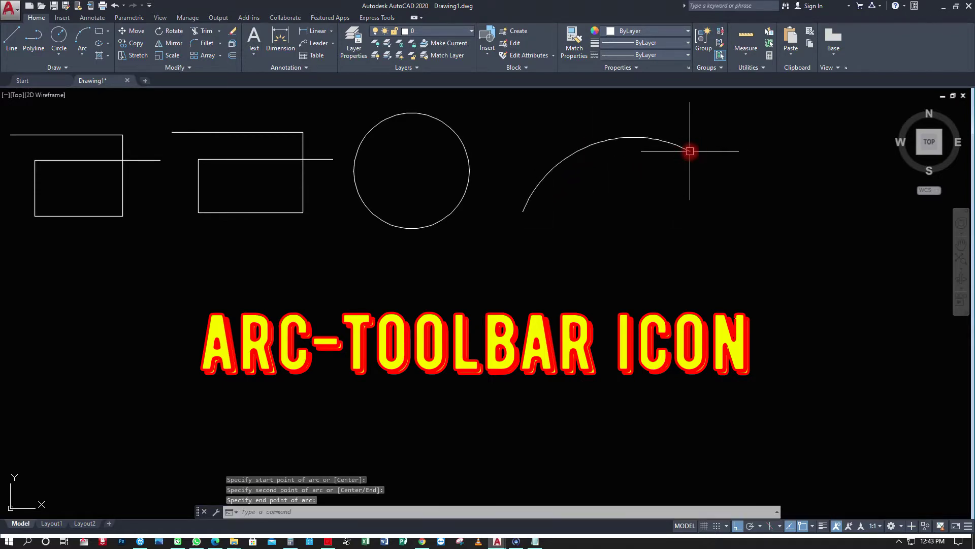
key(Return)
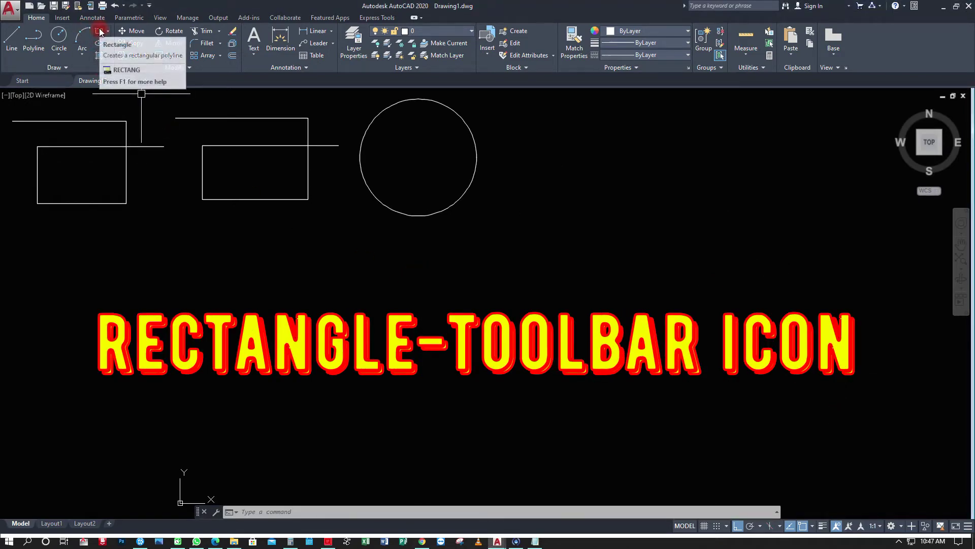
Draw a large rectangle from two opposite corners right of the circle
click(100, 31)
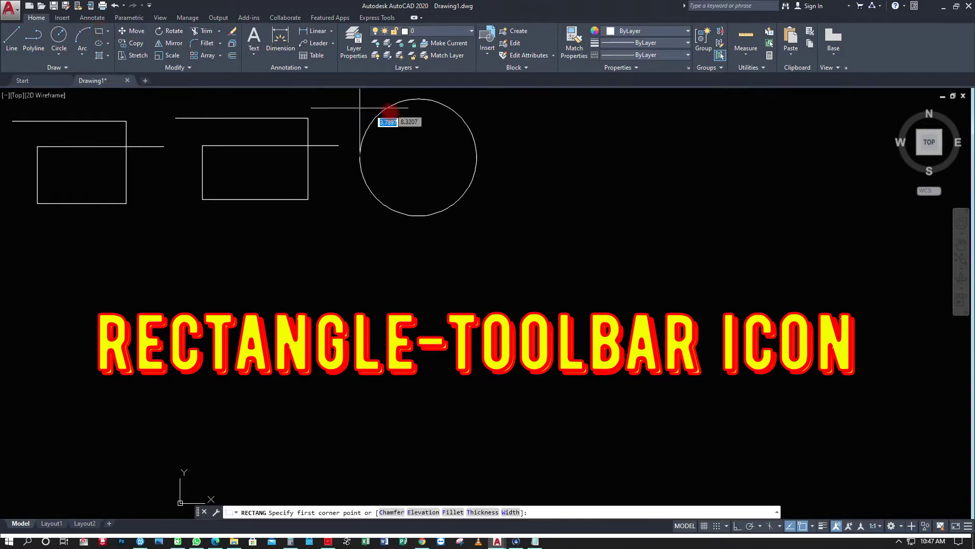
click(522, 113)
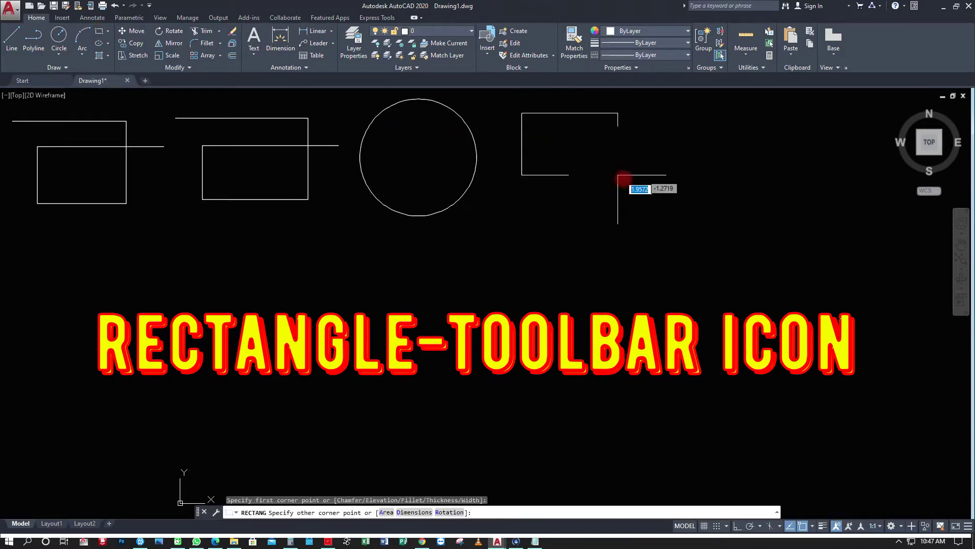
click(737, 225)
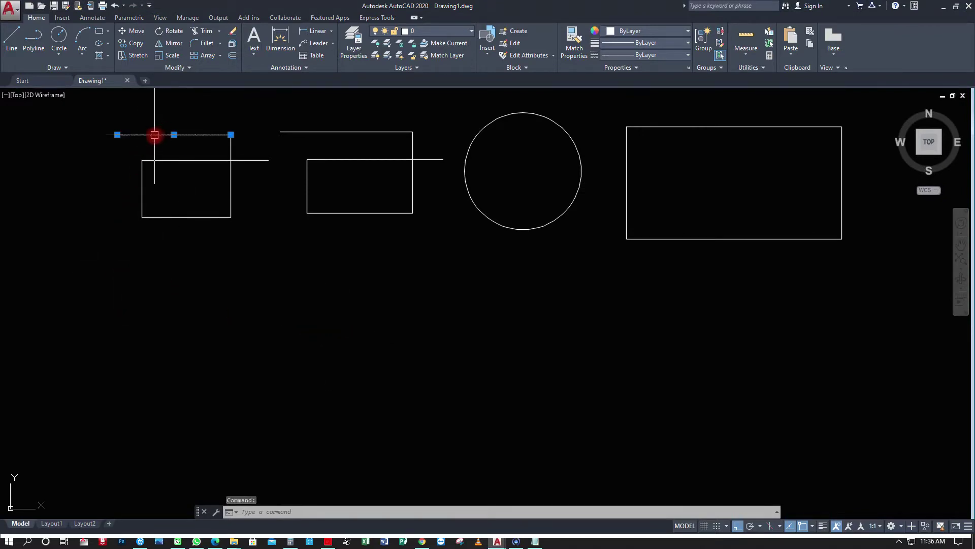
click(232, 149)
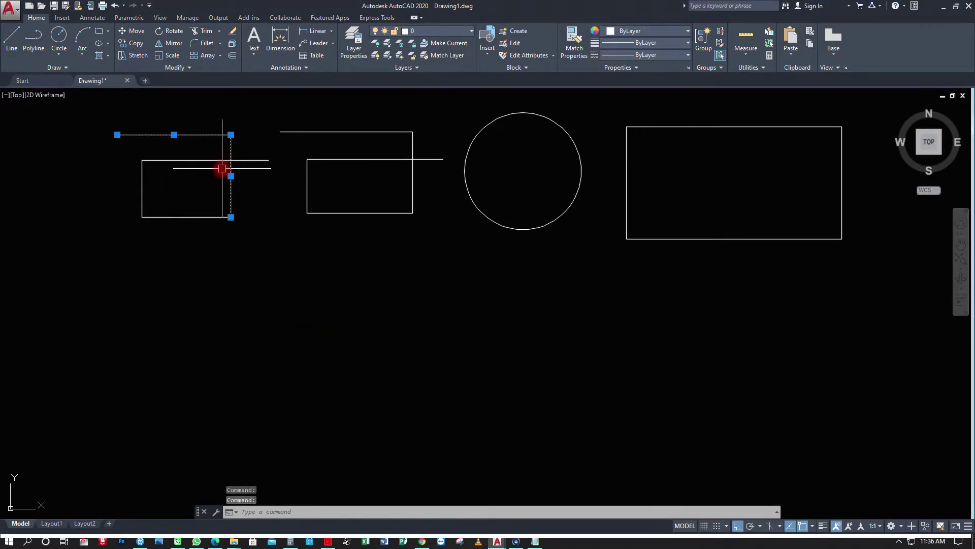
click(212, 161)
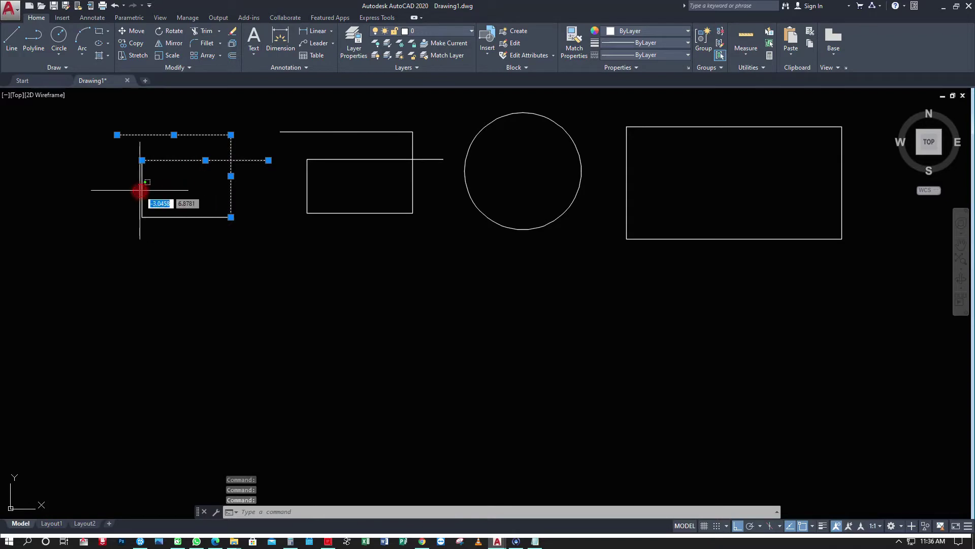
click(175, 217)
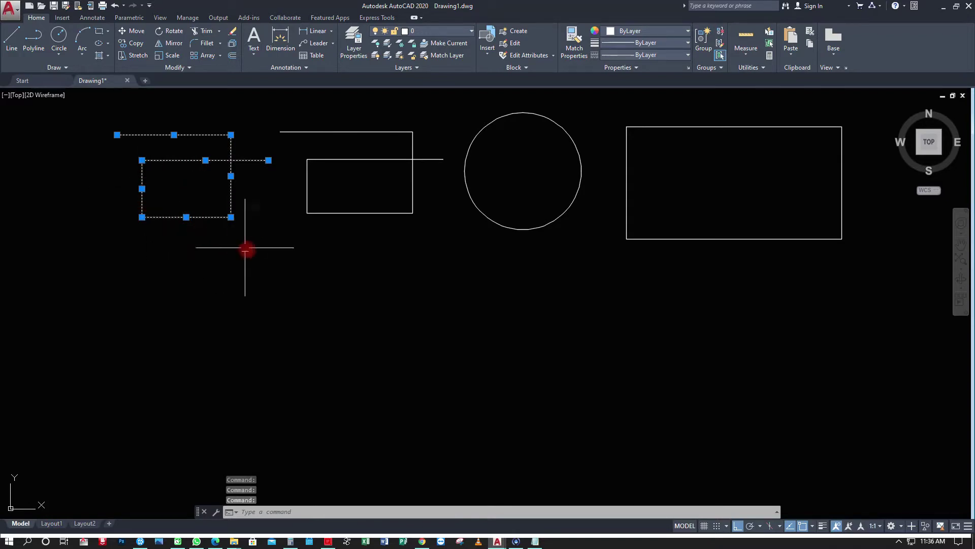
click(348, 213)
click(521, 229)
click(653, 240)
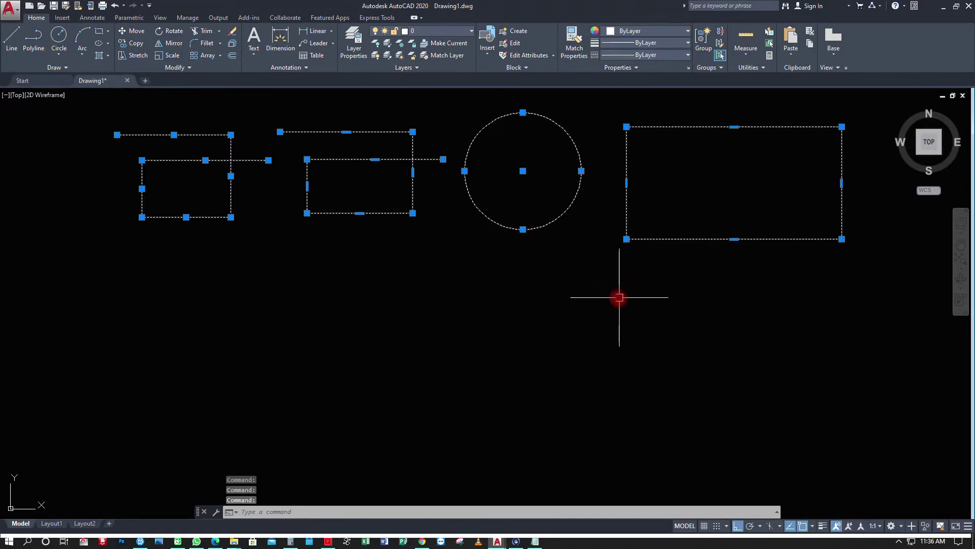
key(Escape)
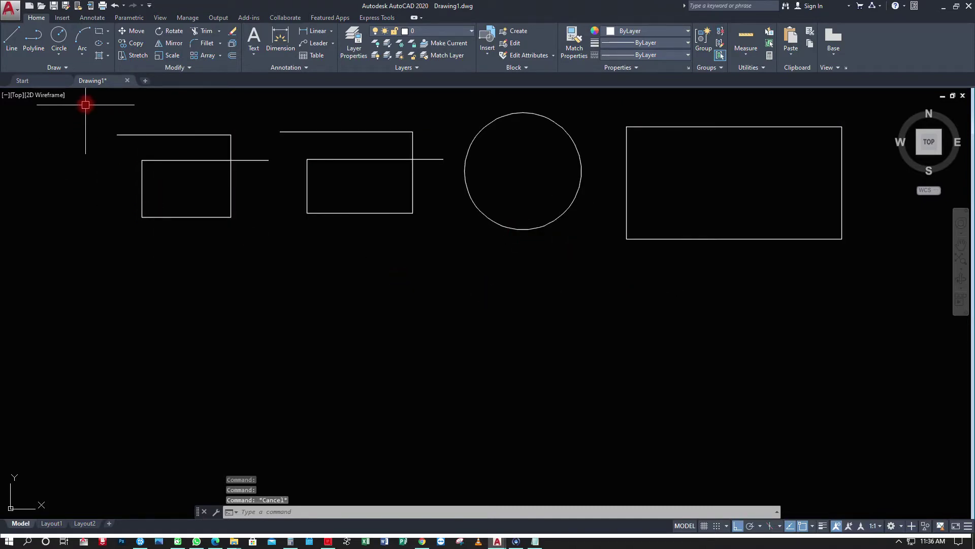
click(87, 98)
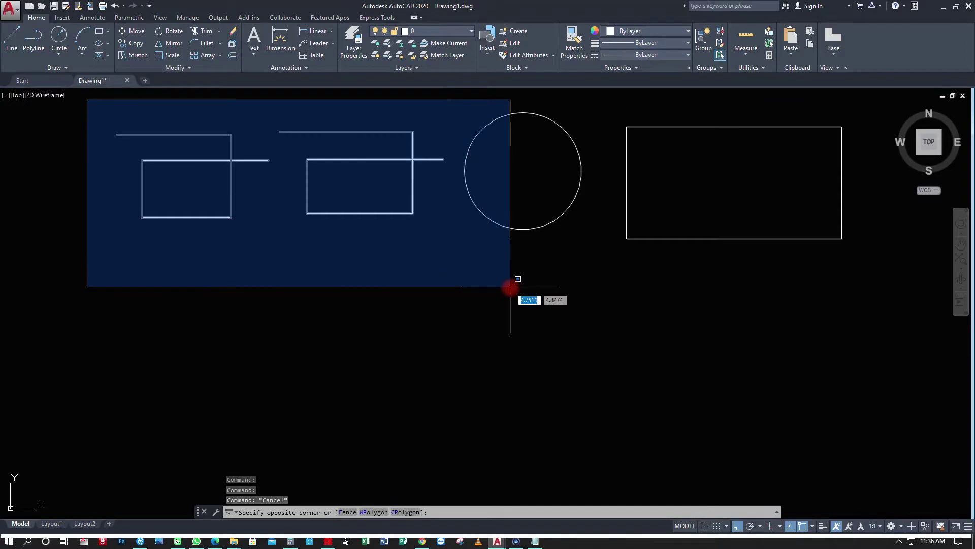
click(510, 286)
key(Escape)
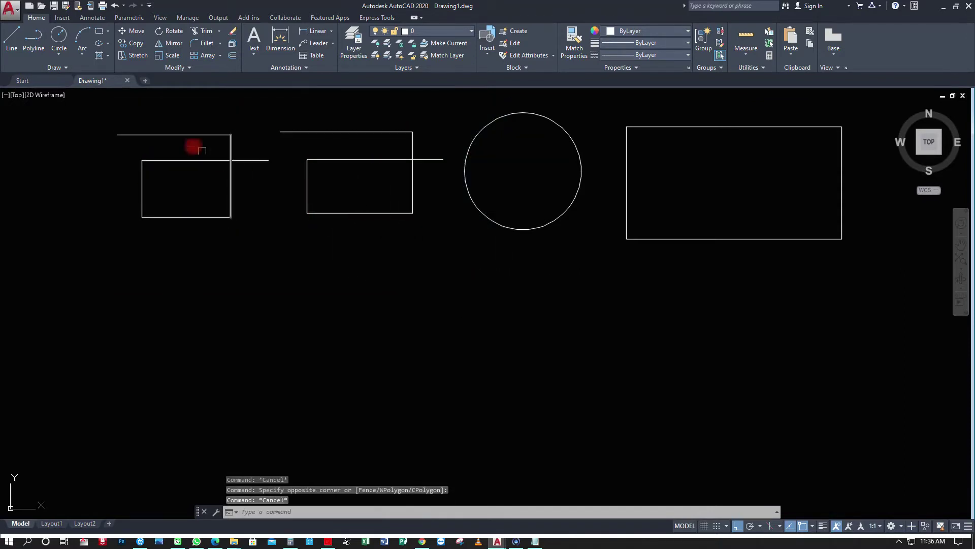
click(96, 97)
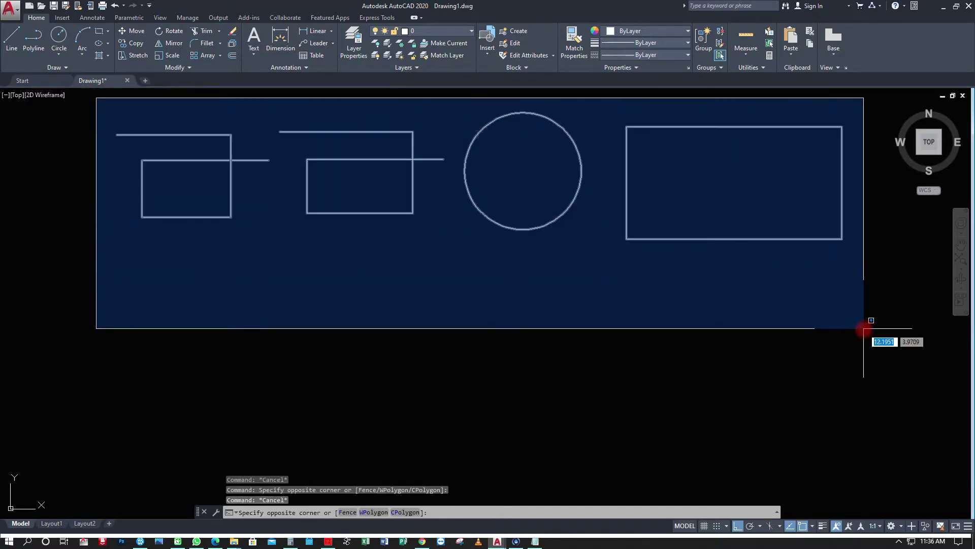
click(862, 329)
key(Escape)
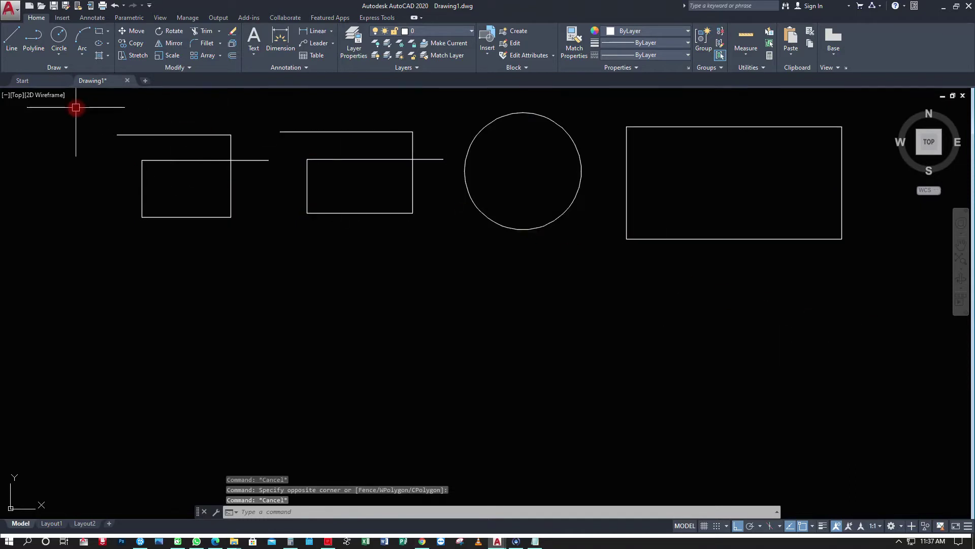
click(76, 107)
click(764, 291)
key(Escape)
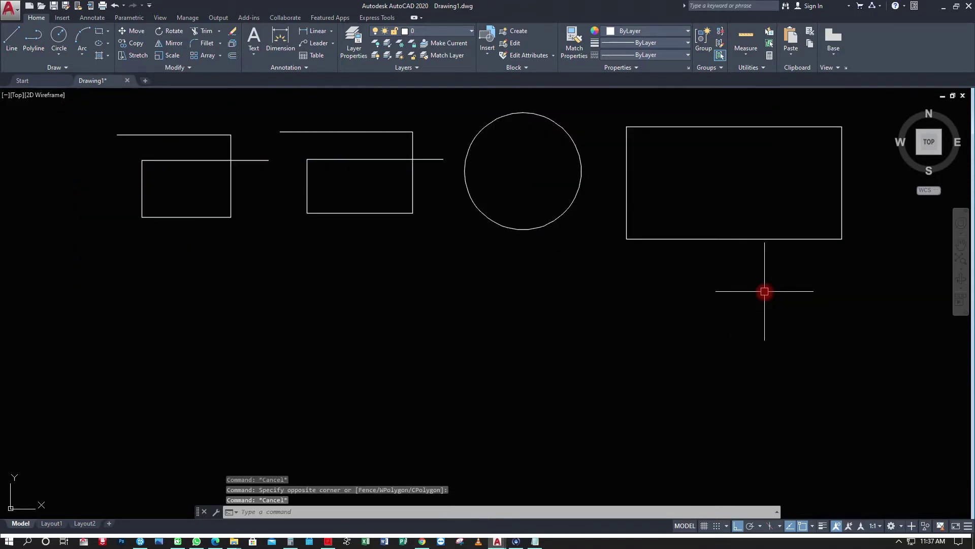
click(884, 351)
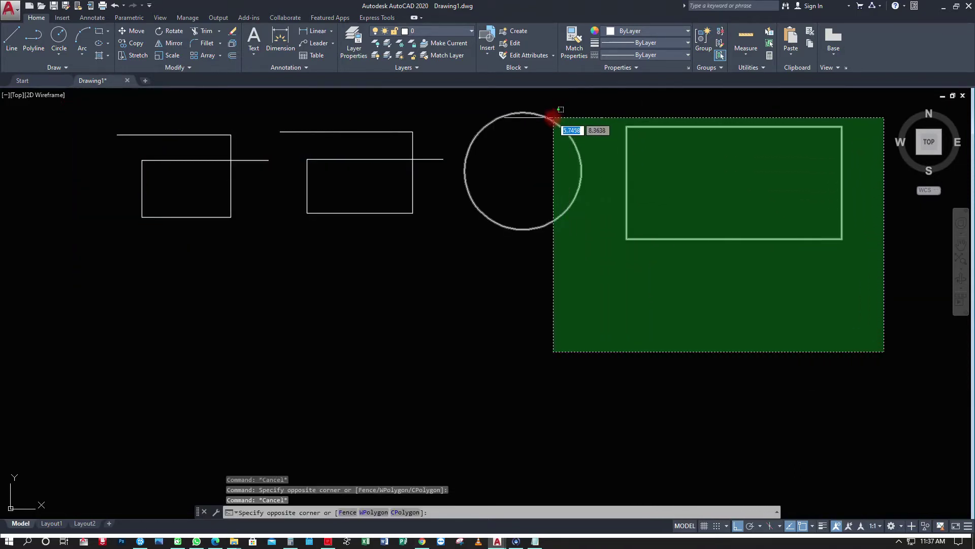
click(552, 117)
key(Escape)
click(864, 347)
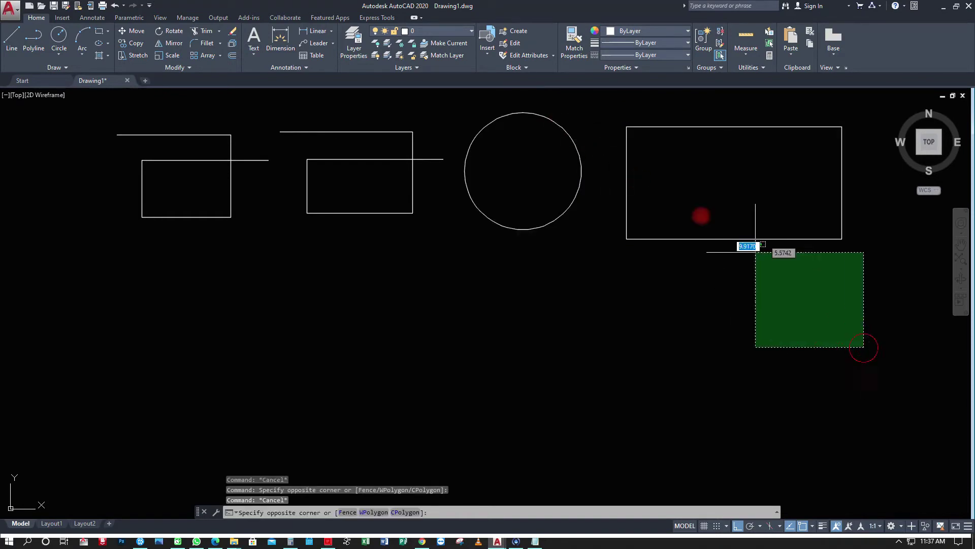
click(99, 100)
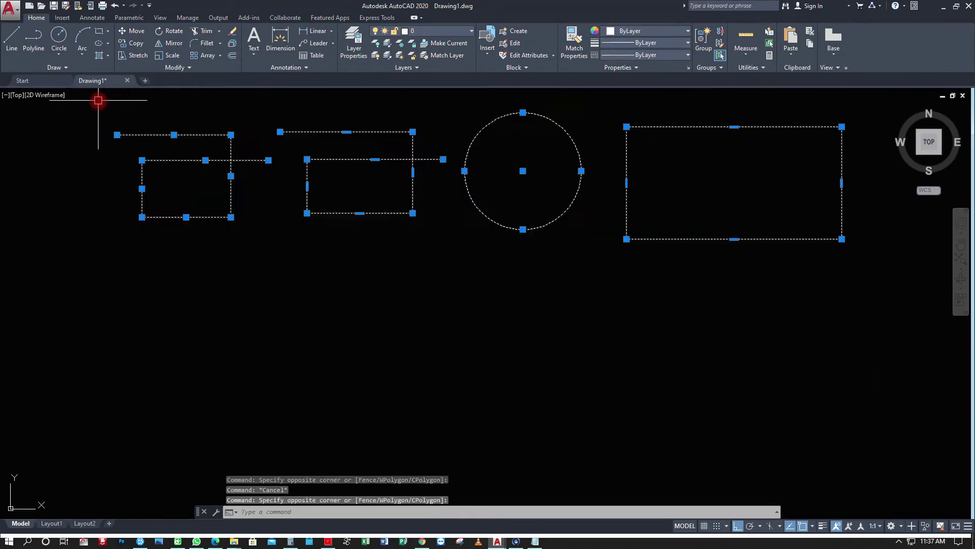
key(Escape)
click(887, 324)
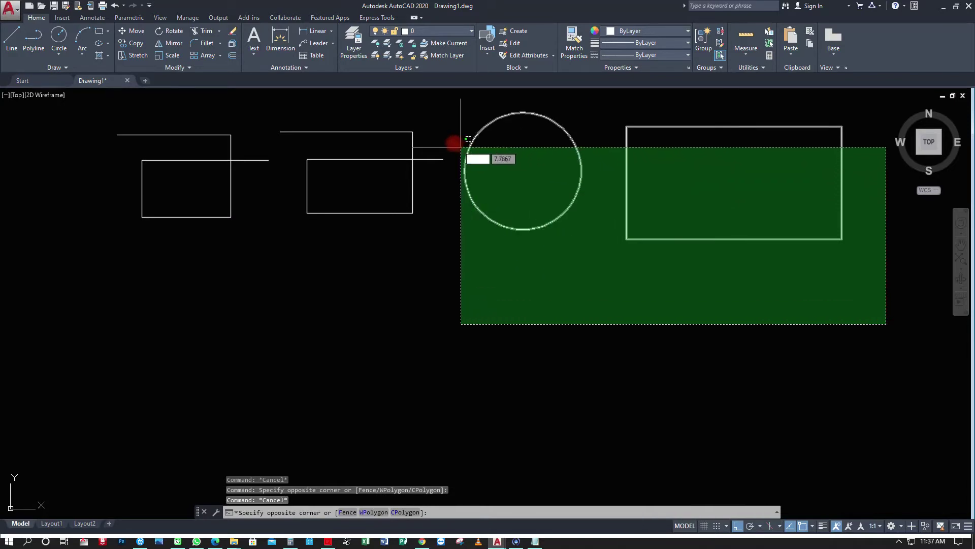
click(430, 108)
key(Escape)
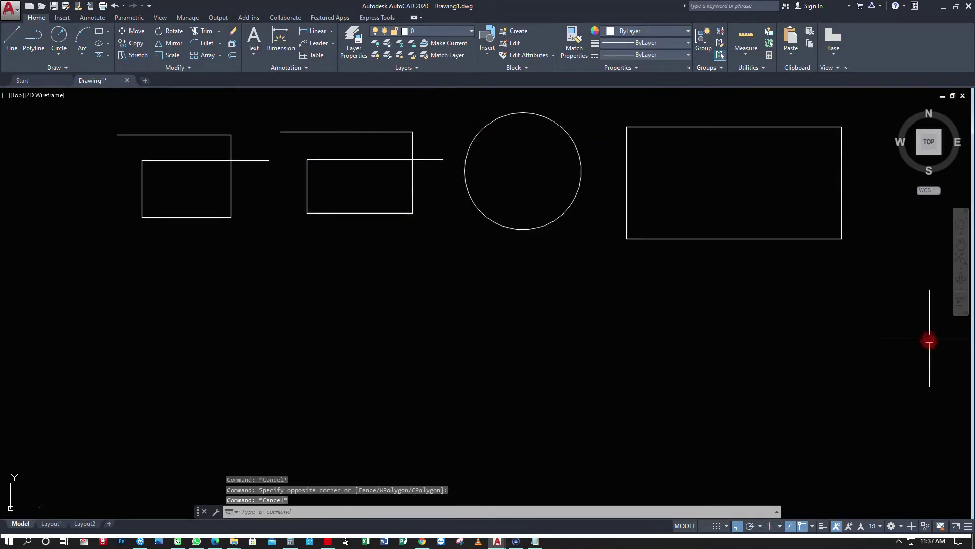
click(872, 339)
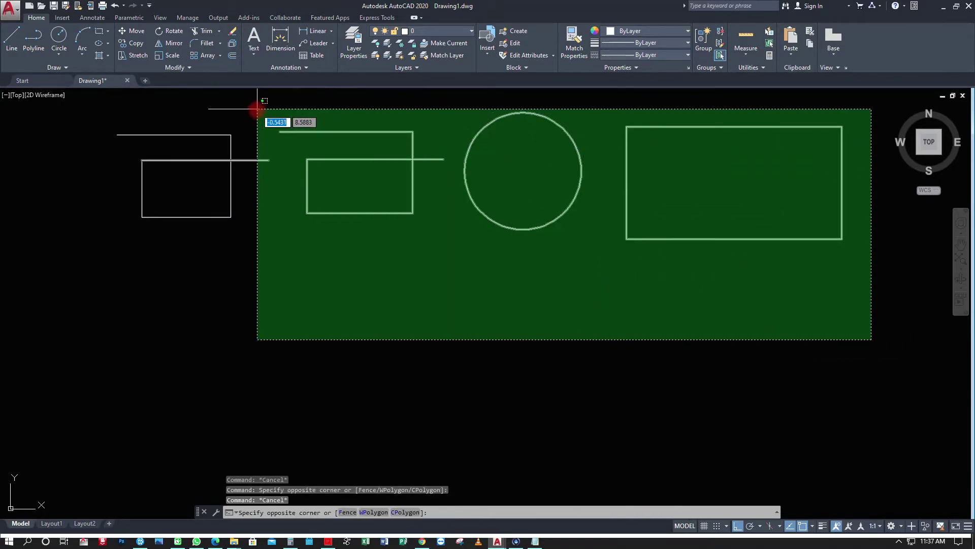
click(251, 109)
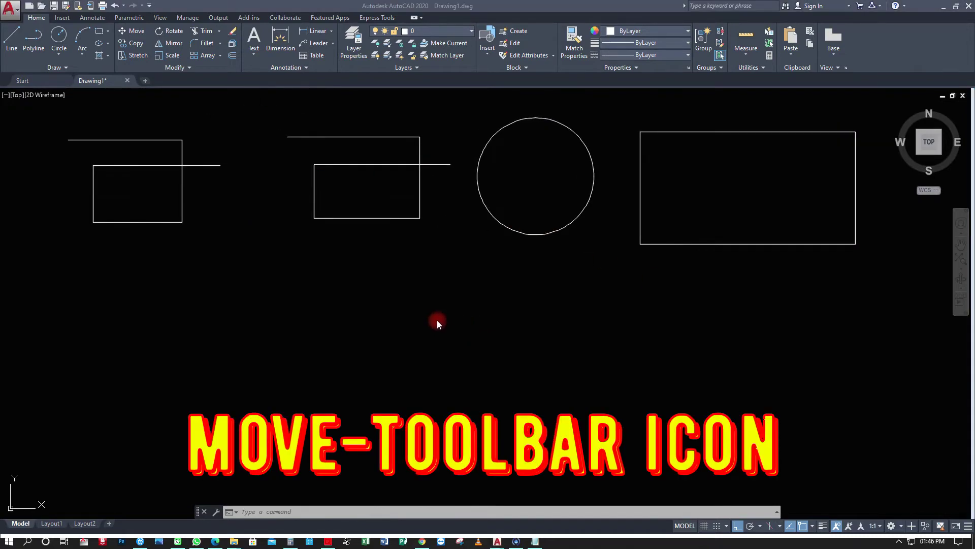
click(438, 321)
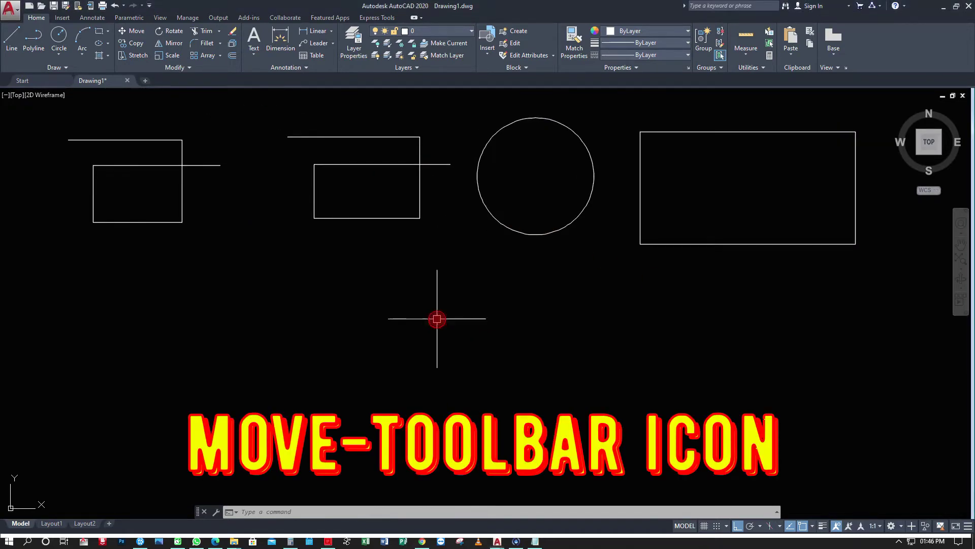
Move the four shape groups down from a rectangle-corner base point
click(132, 32)
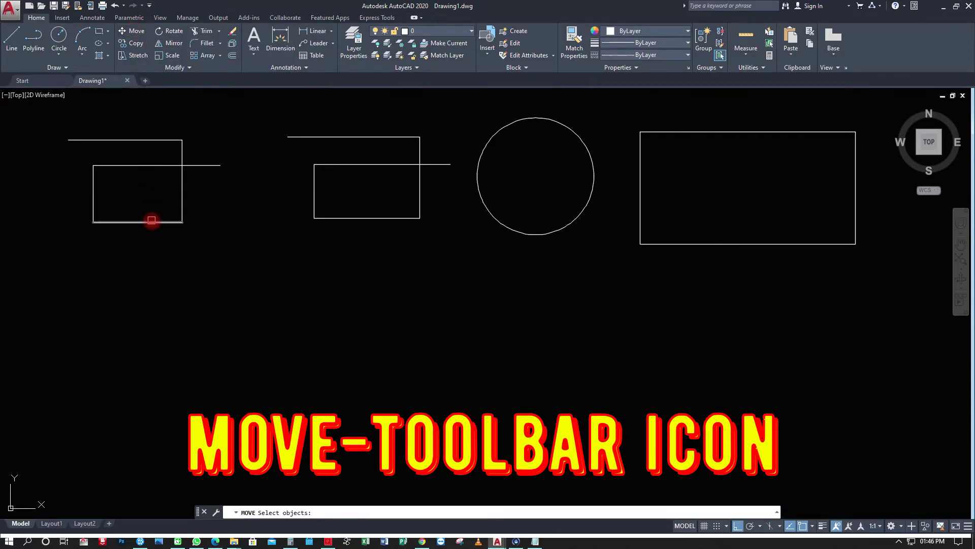
click(152, 220)
click(333, 218)
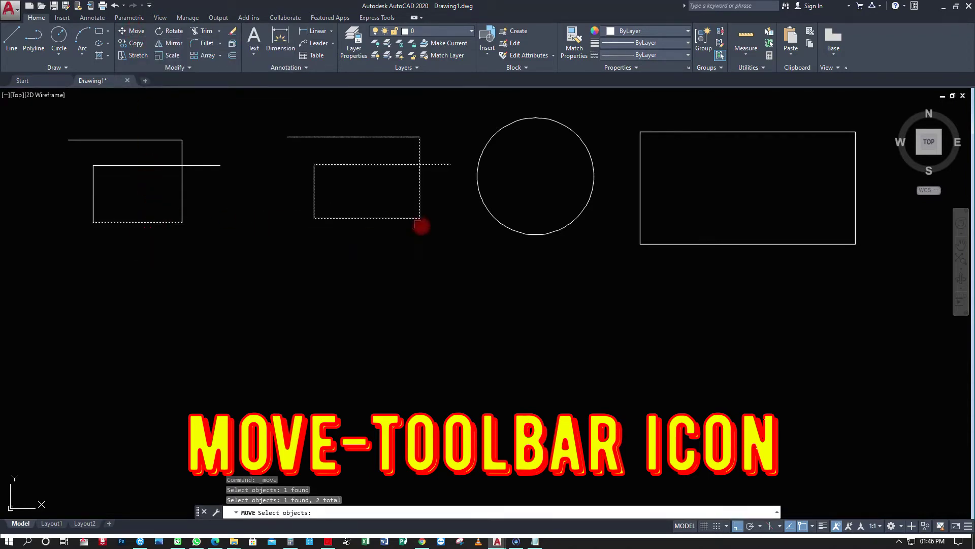
click(508, 228)
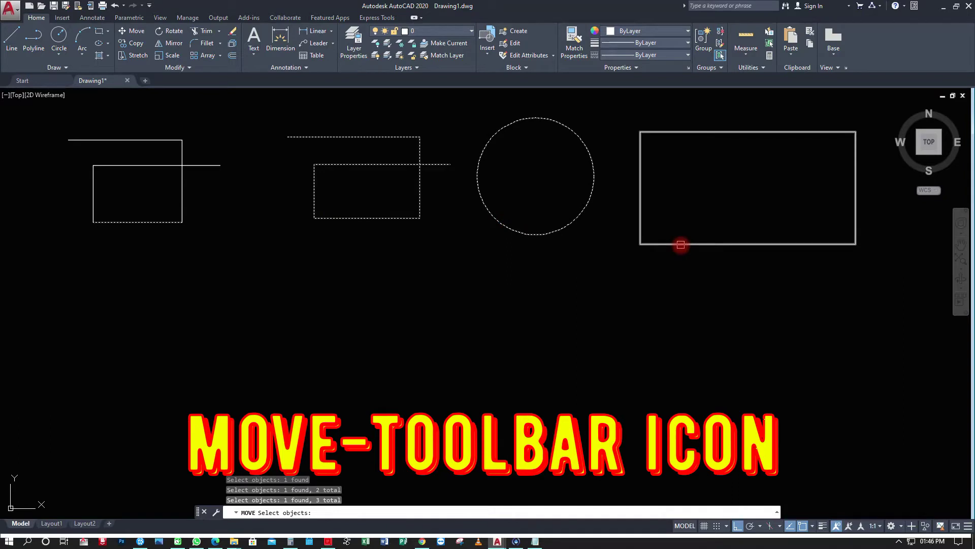
click(682, 245)
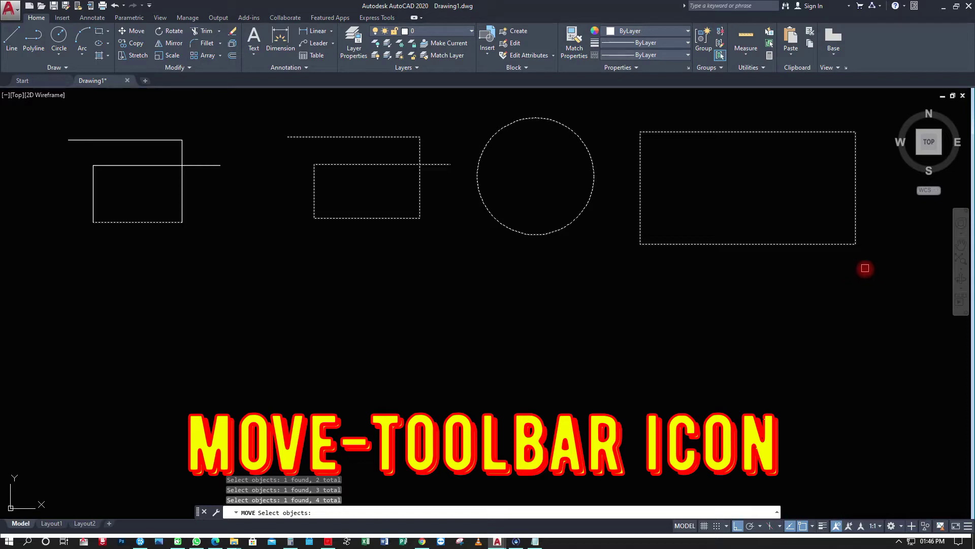
key(Return)
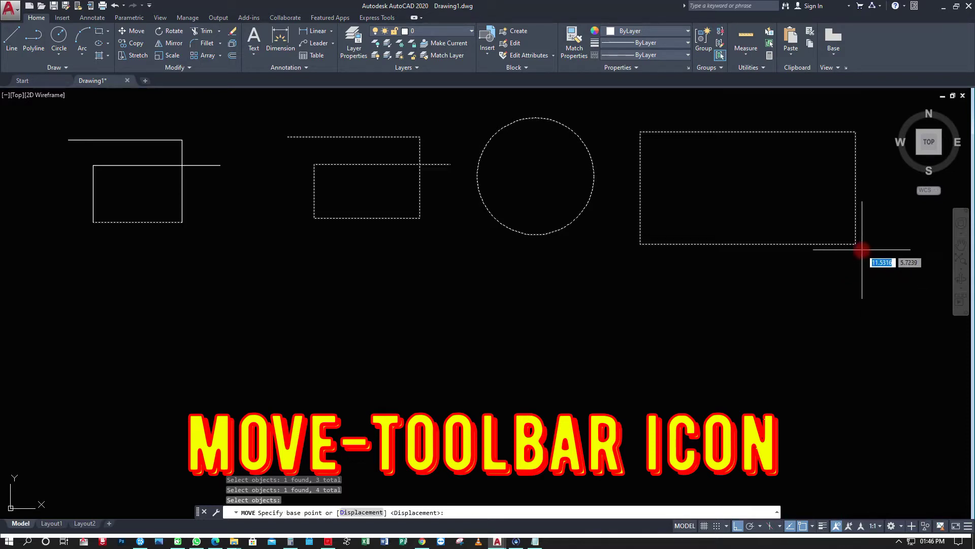
click(862, 247)
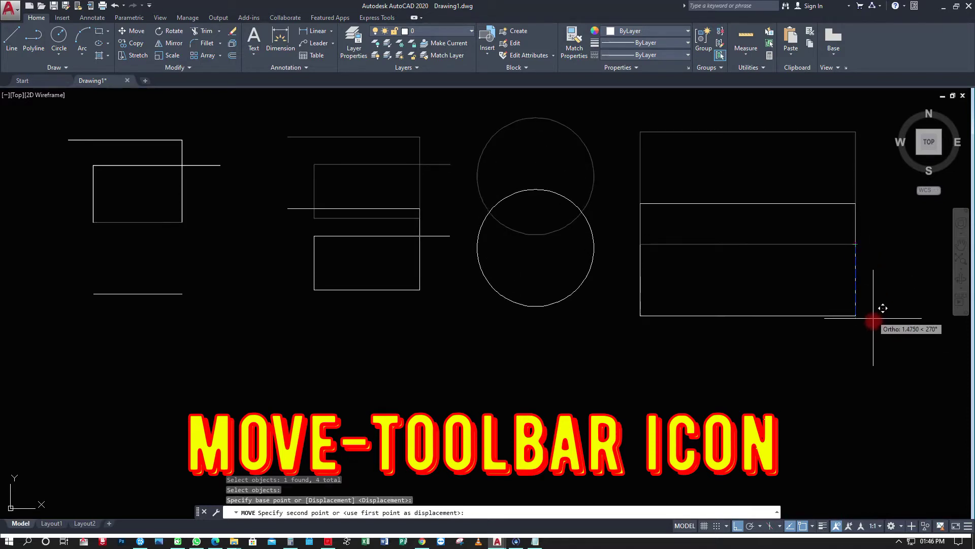
click(876, 361)
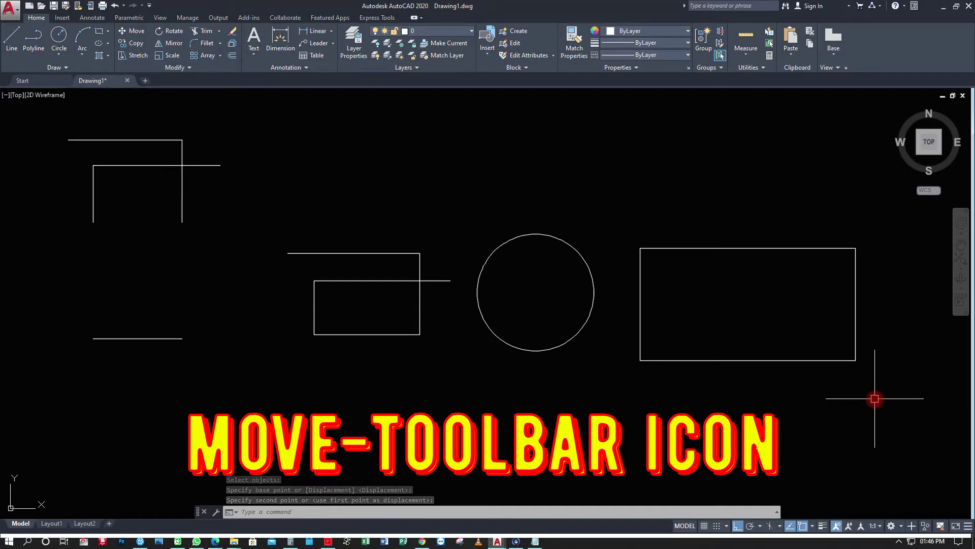
Move the lowered shapes back up to their original height
click(132, 31)
click(919, 417)
click(114, 246)
key(Return)
click(181, 338)
click(180, 225)
Shift the left line-and-rectangle group slightly to the right
key(Return)
click(46, 115)
click(228, 223)
key(Return)
click(235, 274)
click(278, 274)
Shift the middle line-and-rectangle group slightly to the left
click(132, 31)
click(83, 99)
click(401, 284)
click(371, 283)
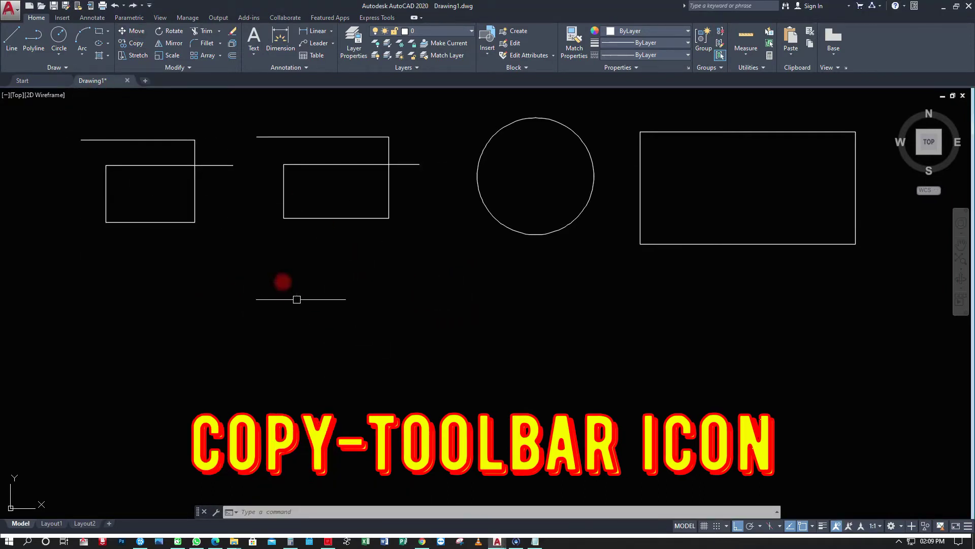
Copy both line-and-rectangle groups, the circle and the right rectangle straight down as a second row
click(133, 43)
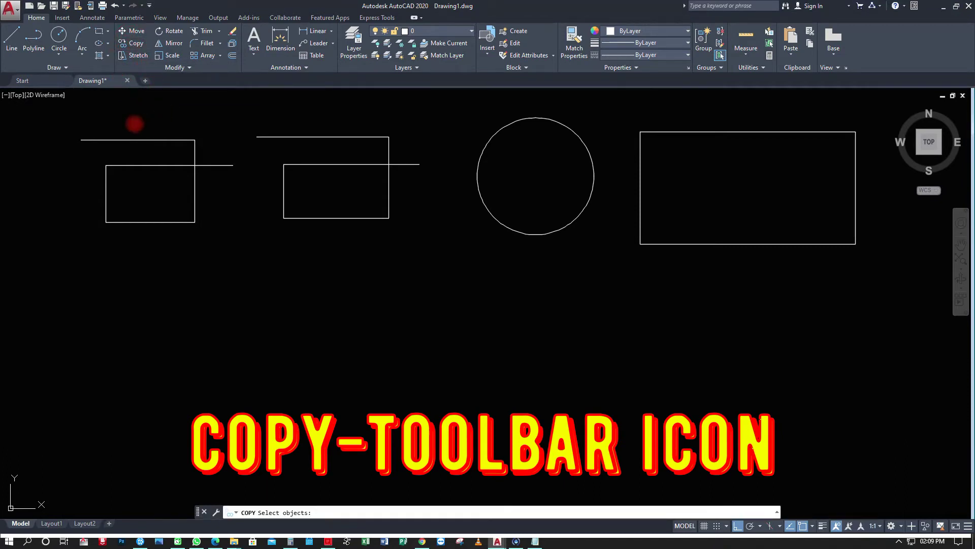
click(54, 123)
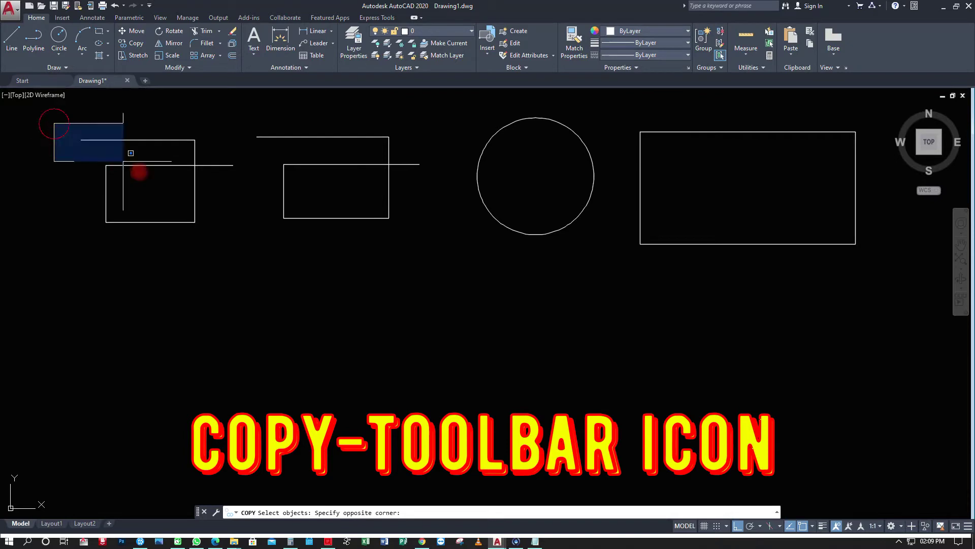
click(243, 241)
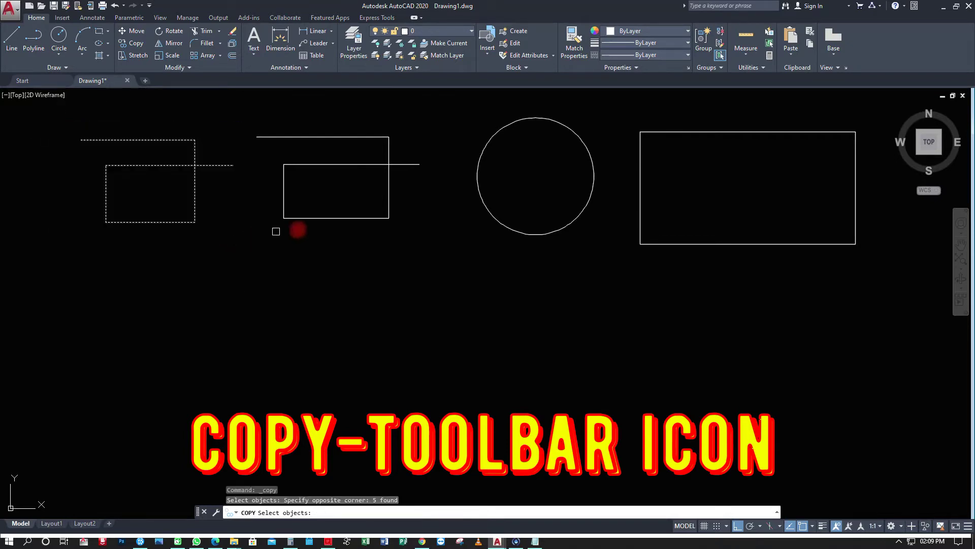
click(334, 218)
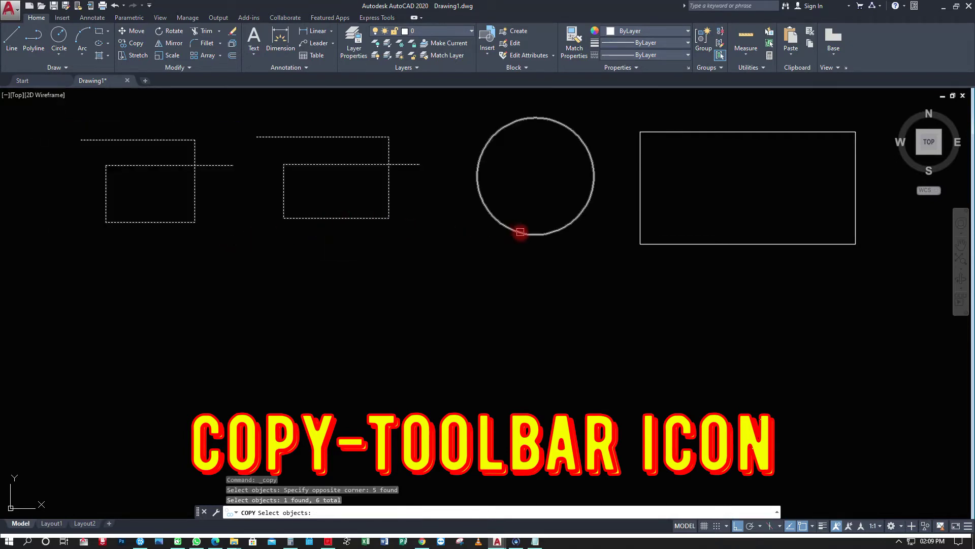
click(520, 232)
click(657, 243)
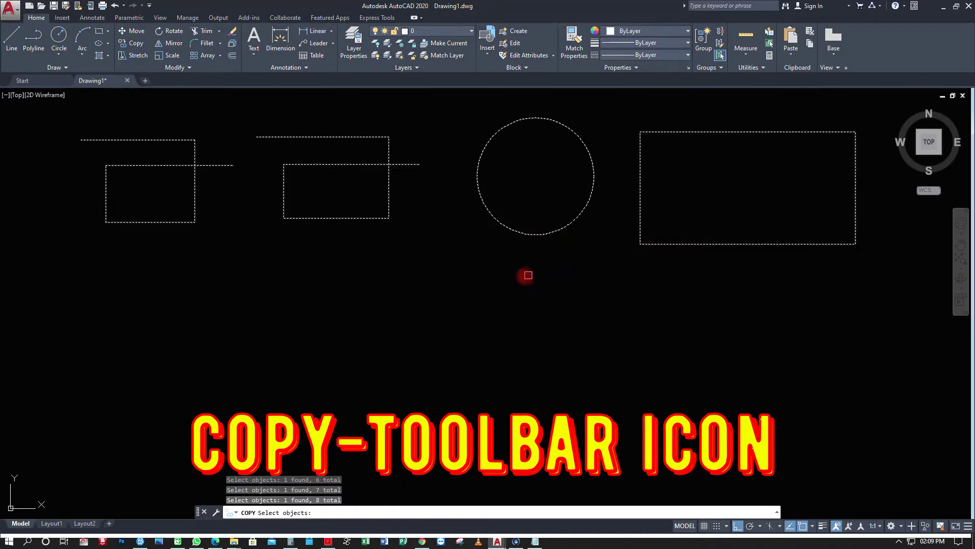
key(Return)
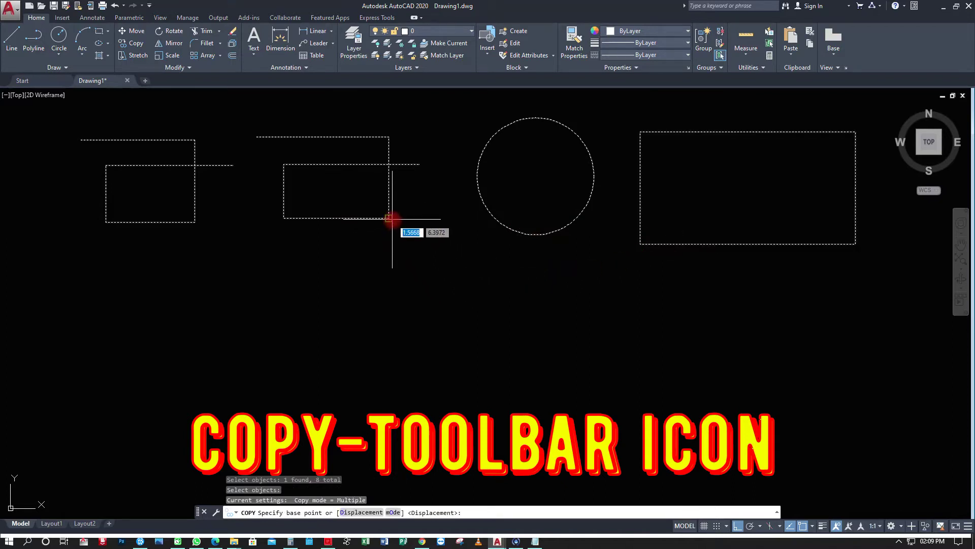
click(388, 219)
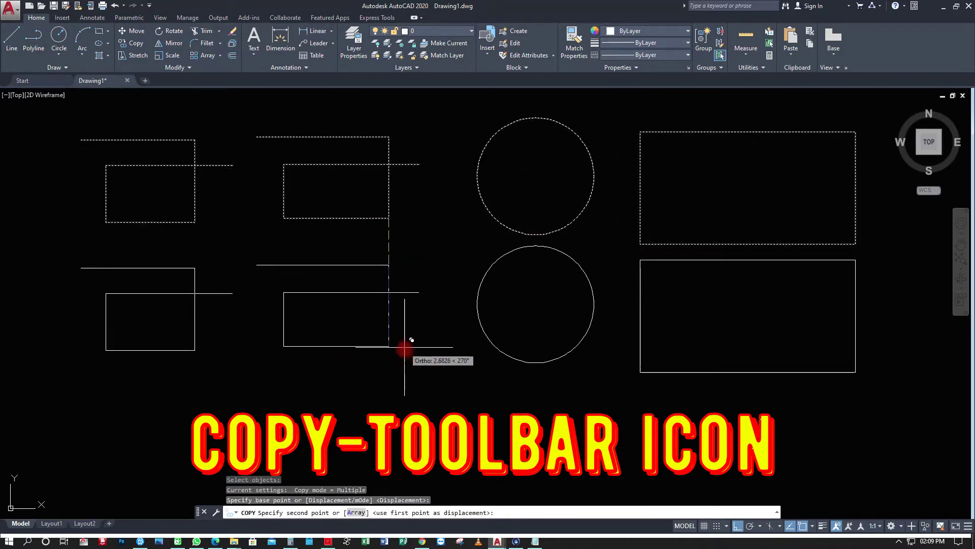
click(405, 364)
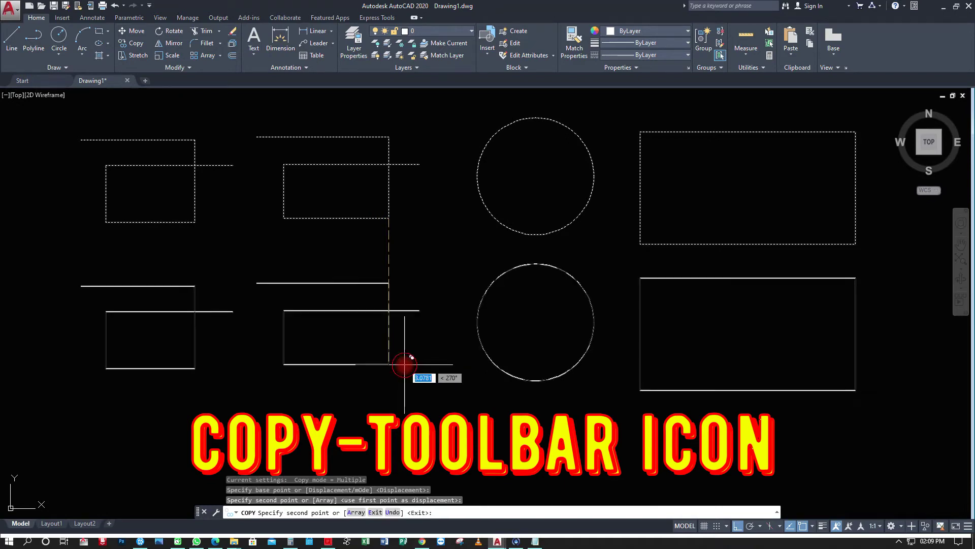
key(Escape)
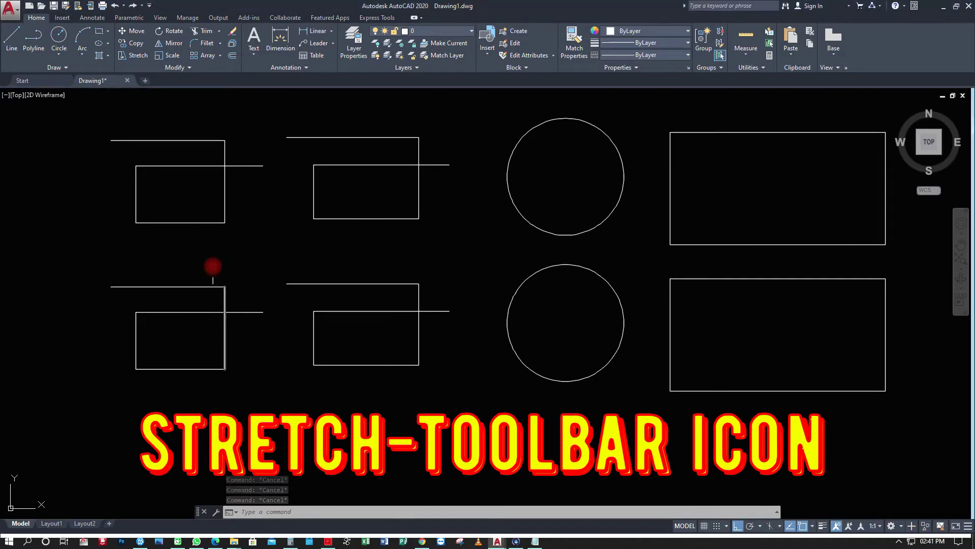
Stretch the left ends of both left line-and-rectangle groups farther left
click(131, 55)
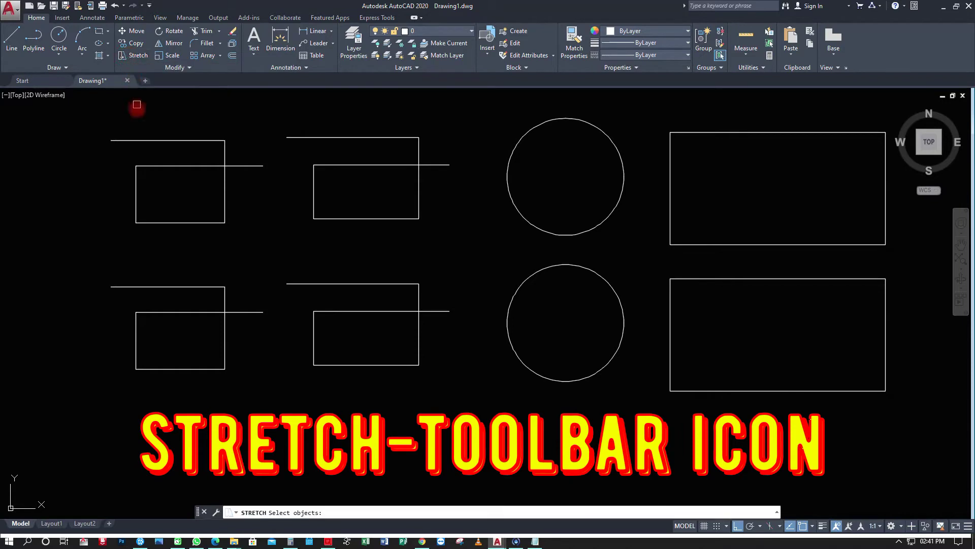
click(177, 407)
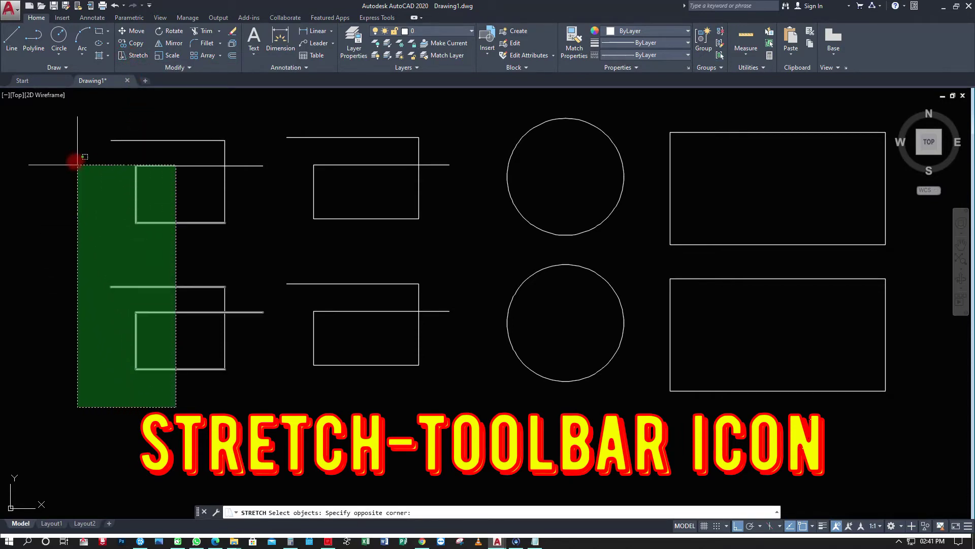
click(68, 122)
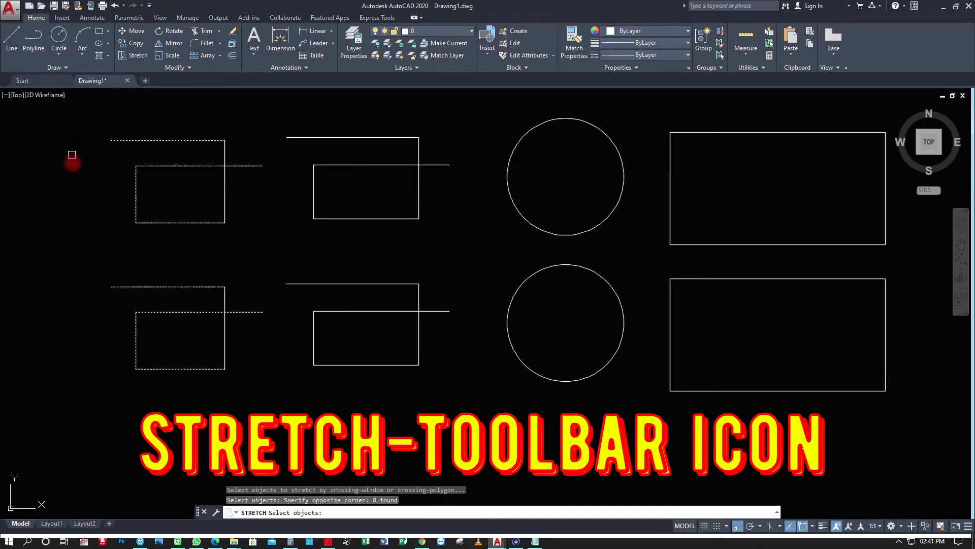
key(Return)
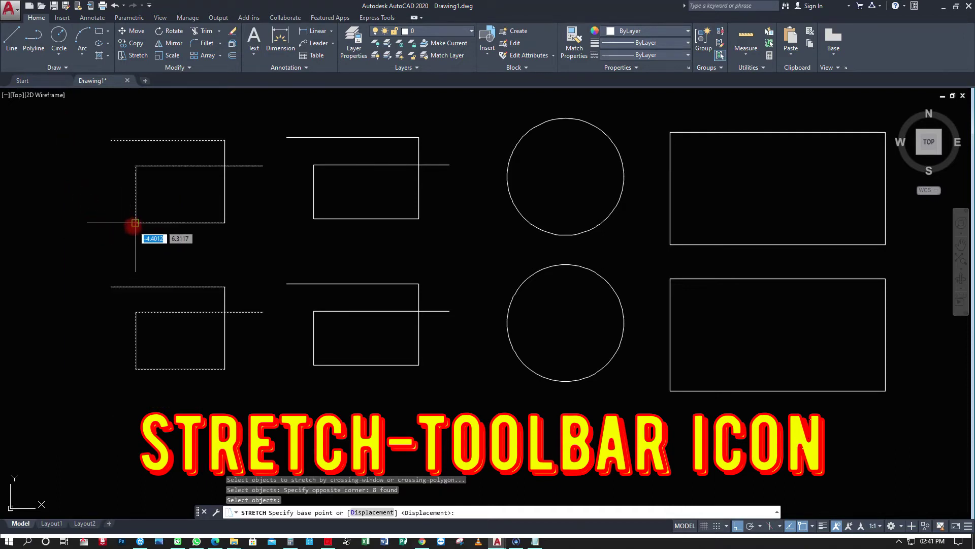
click(135, 223)
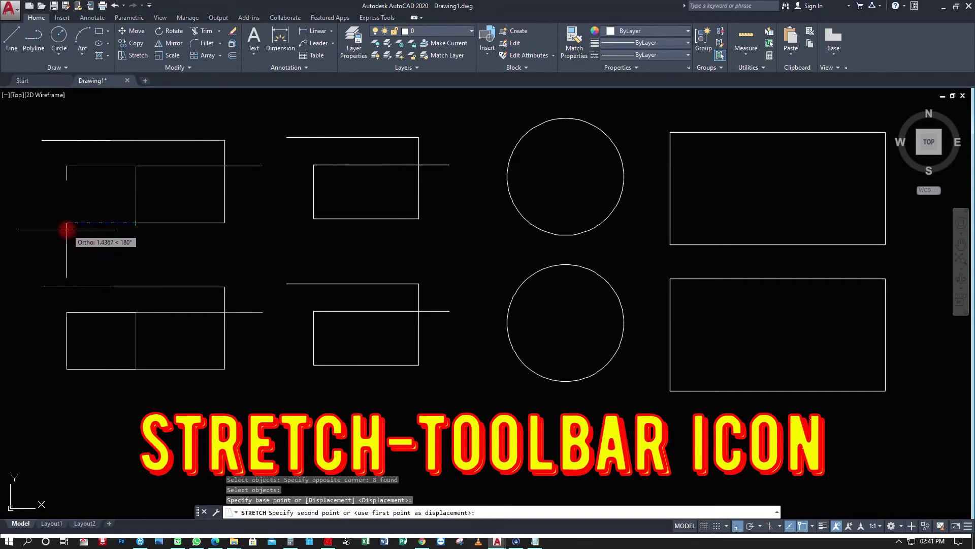
click(67, 229)
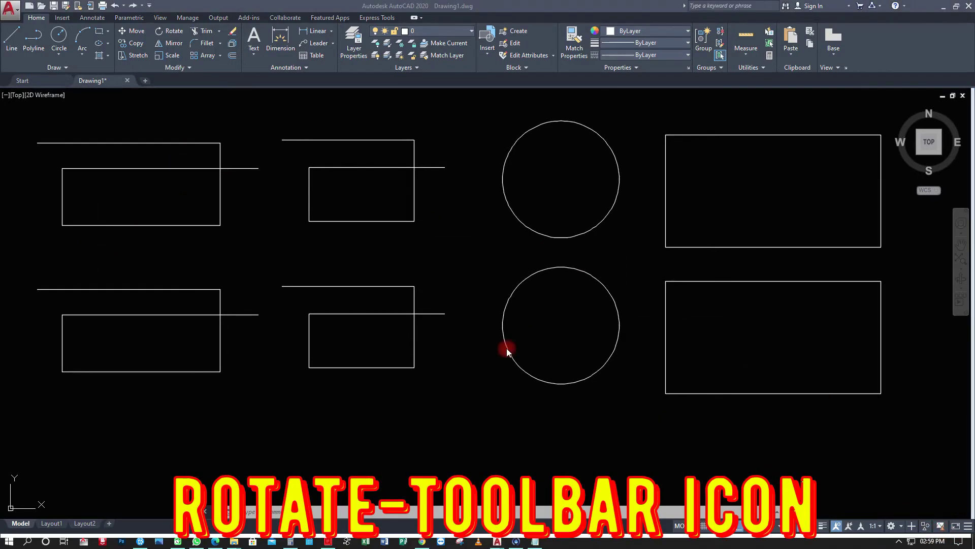
Rotate the lower middle rectangle-and-line group to 270° about its bottom-right corner
click(168, 34)
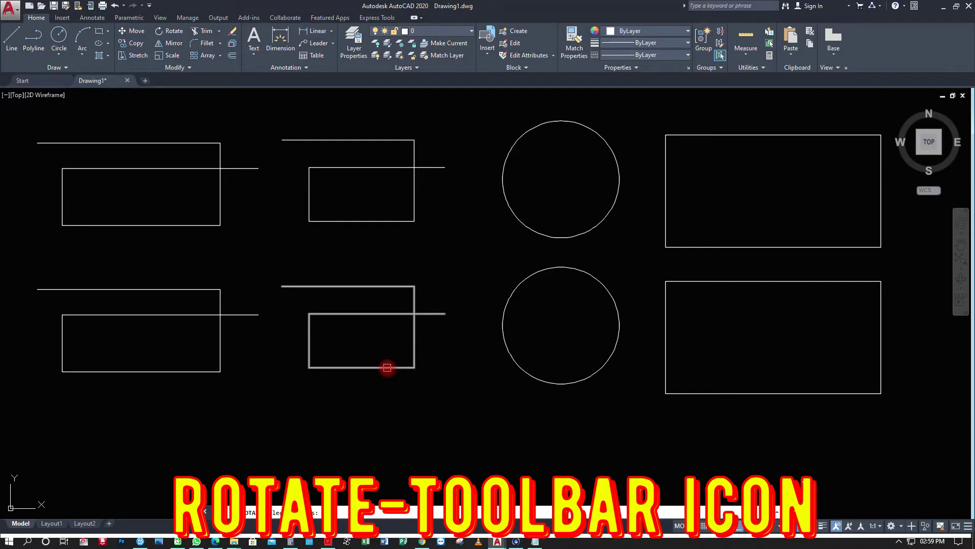
click(387, 367)
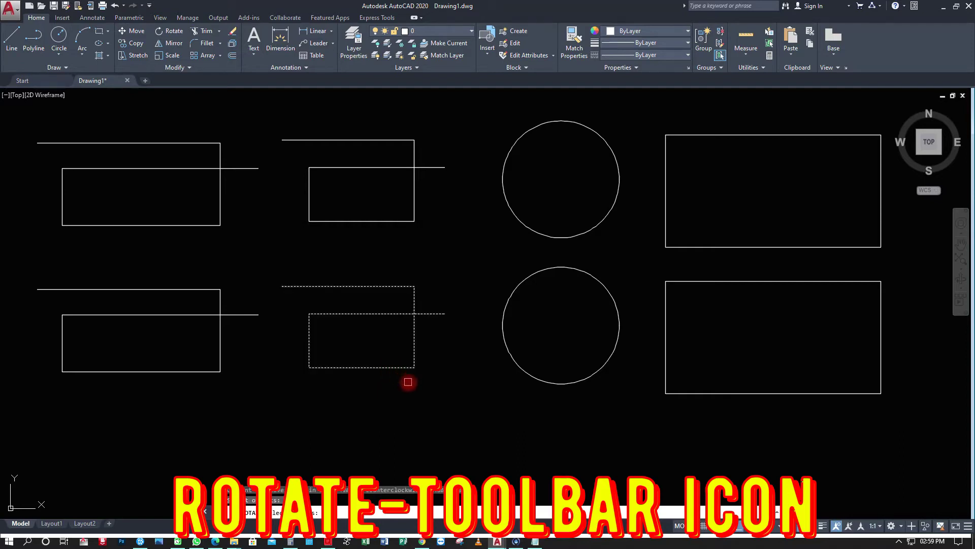
key(Return)
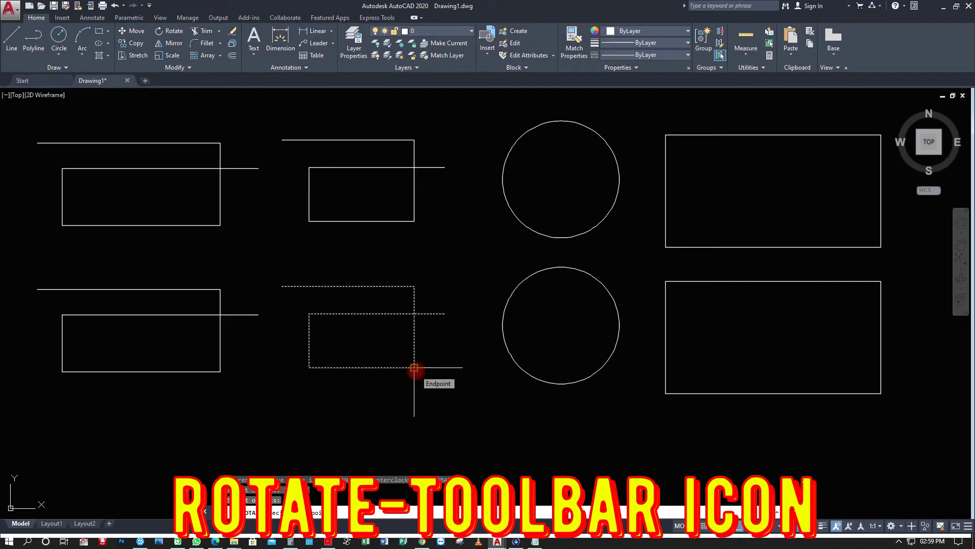
click(414, 367)
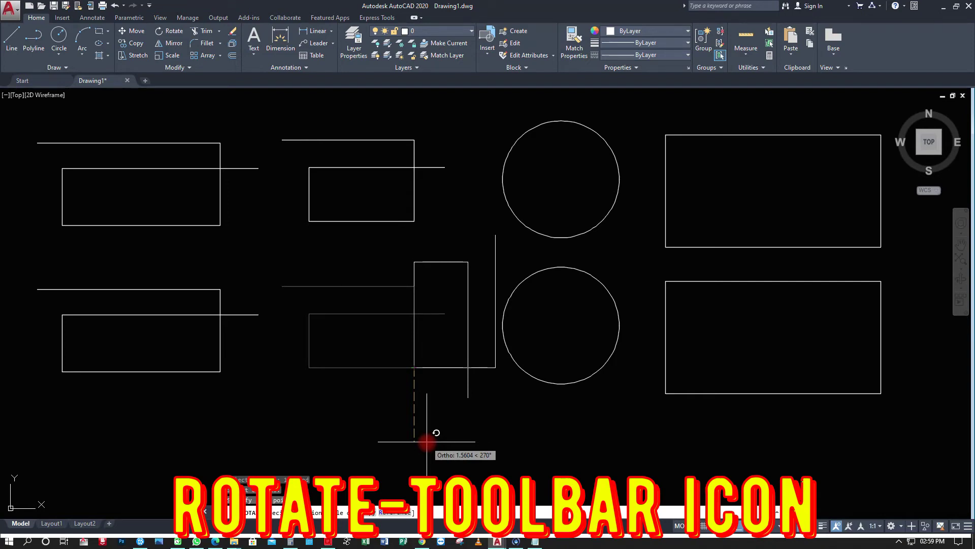
click(427, 441)
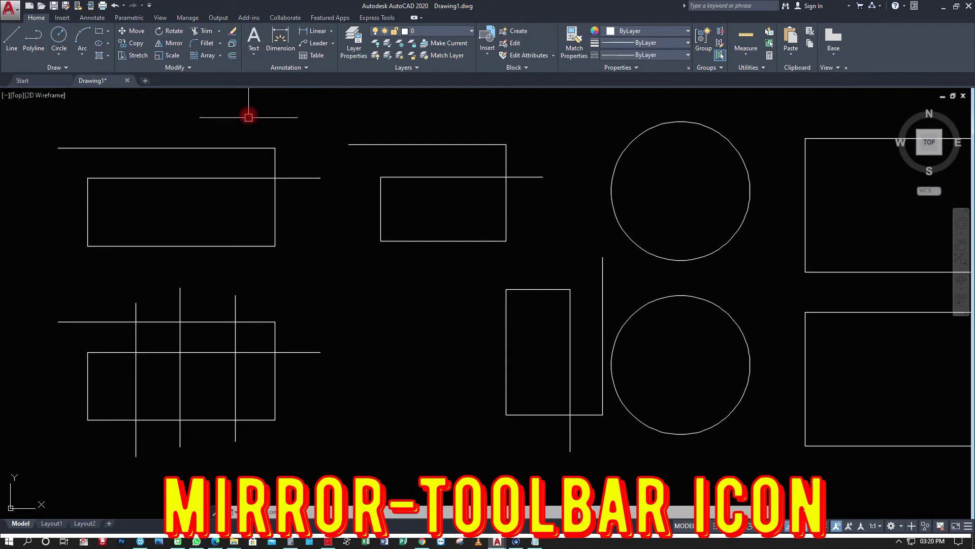
Mirror the upright rectangle-and-line shape across a vertical line, keeping the original in place
click(170, 44)
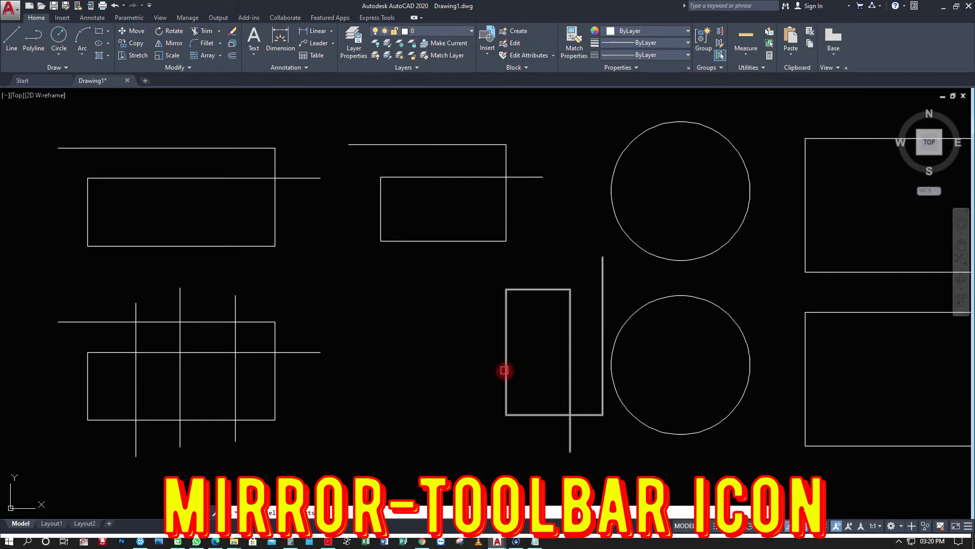
click(504, 371)
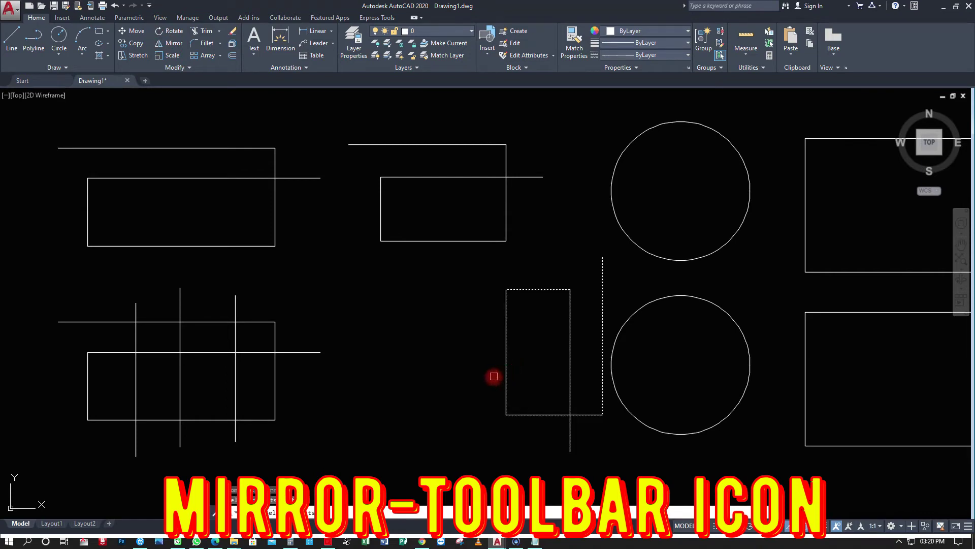
key(Return)
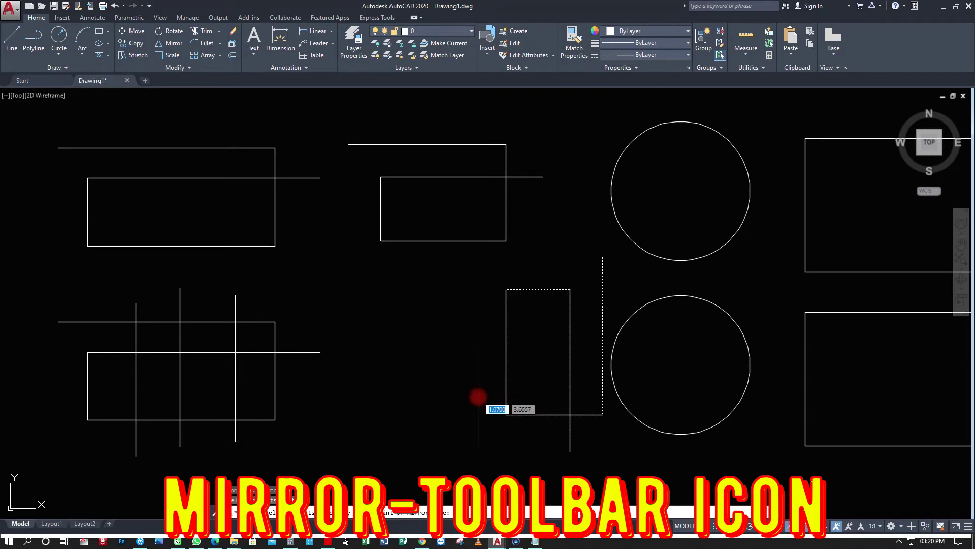
click(478, 396)
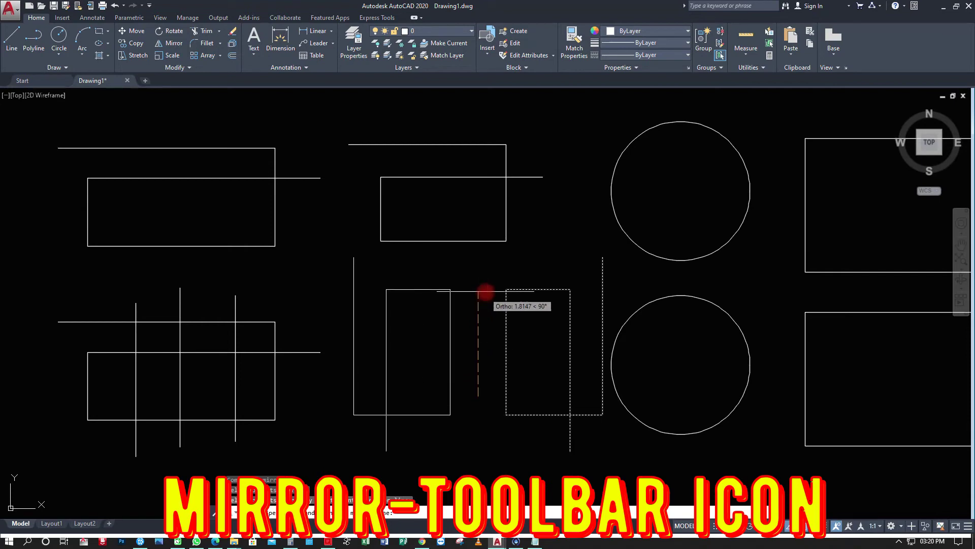
click(487, 280)
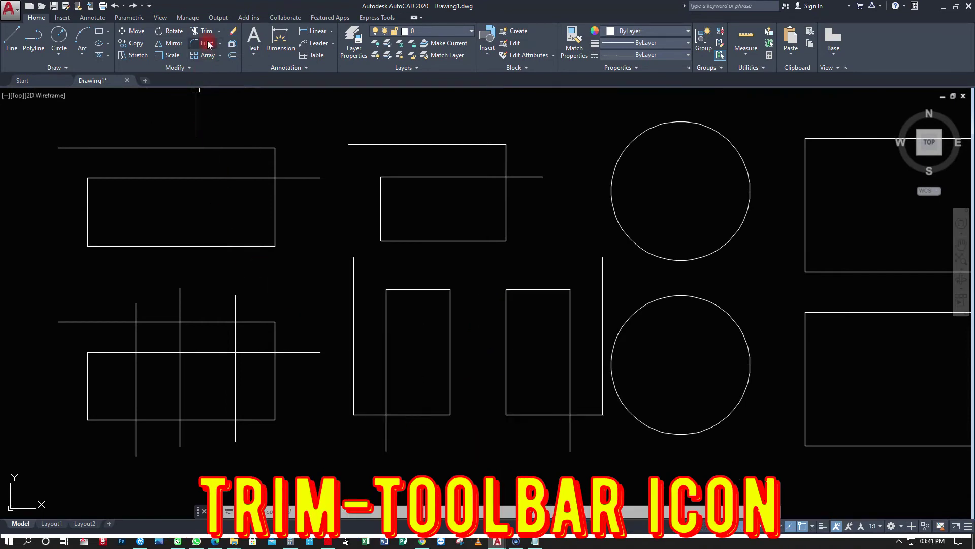
click(200, 32)
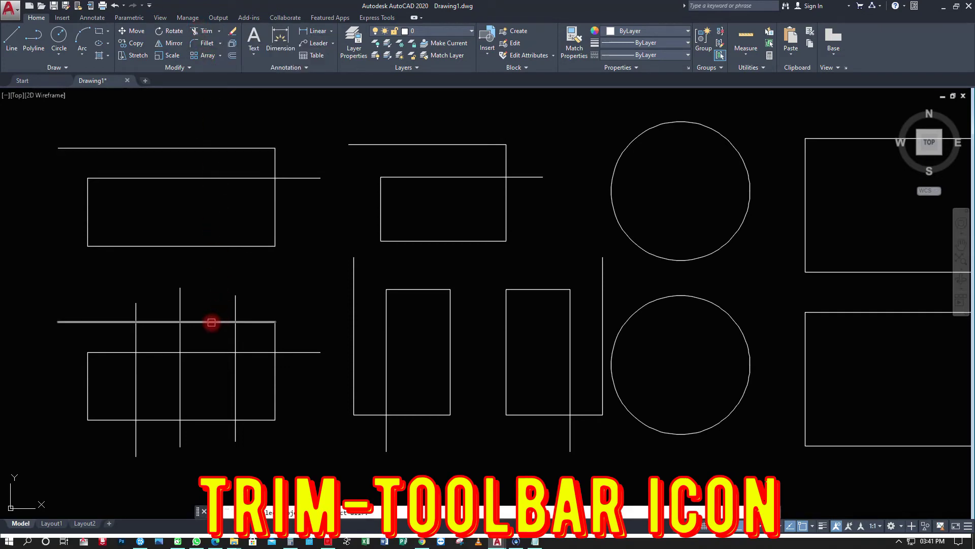
Trim the two vertical lines sticking up above the lower-left horizontal cutting edge
click(211, 322)
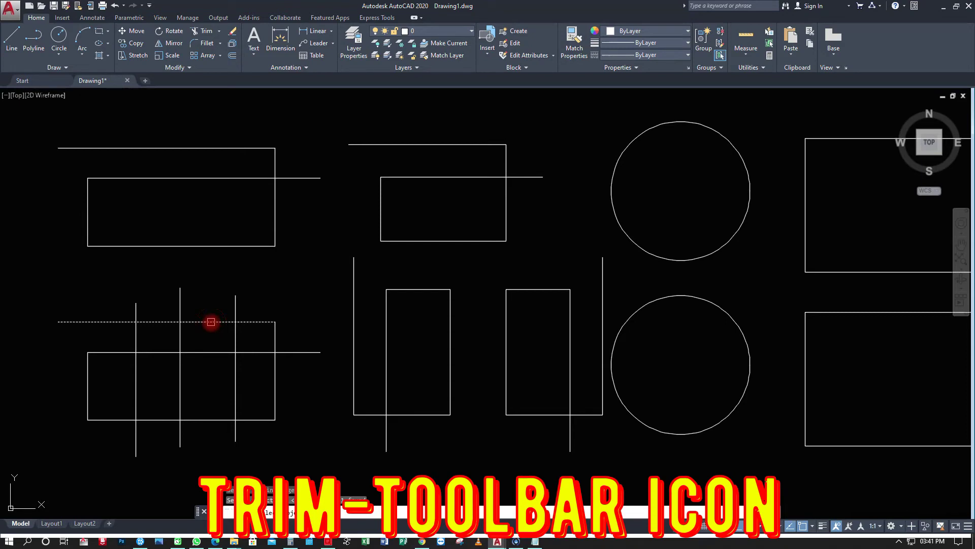
key(Return)
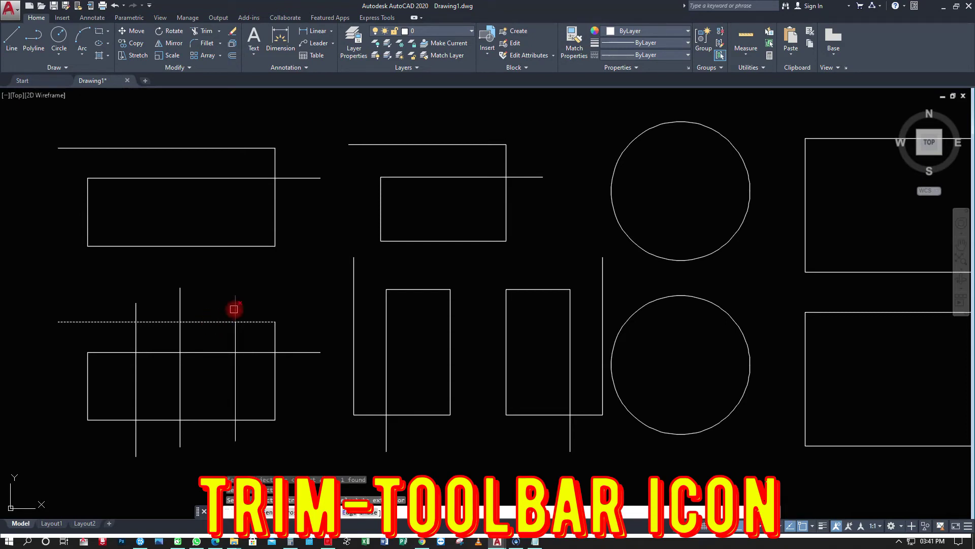
click(236, 307)
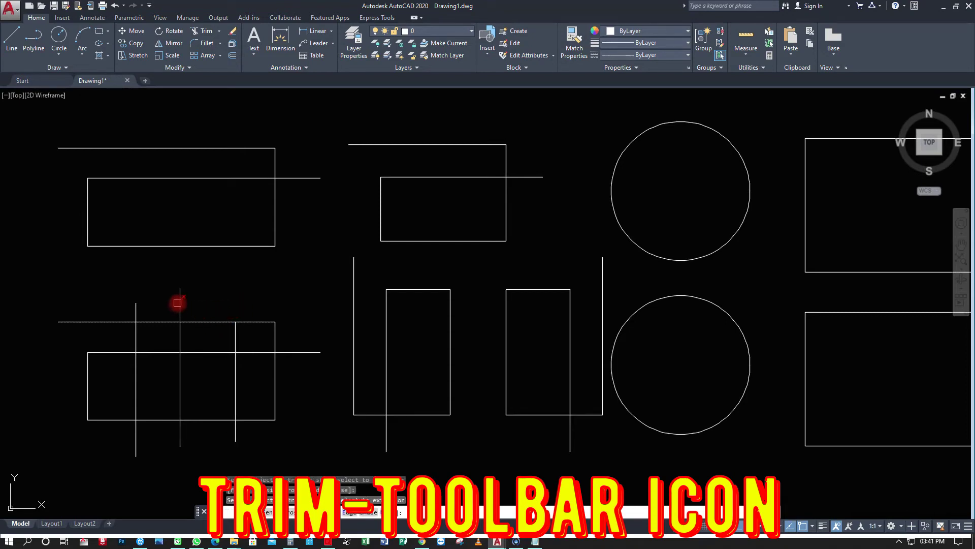
click(179, 301)
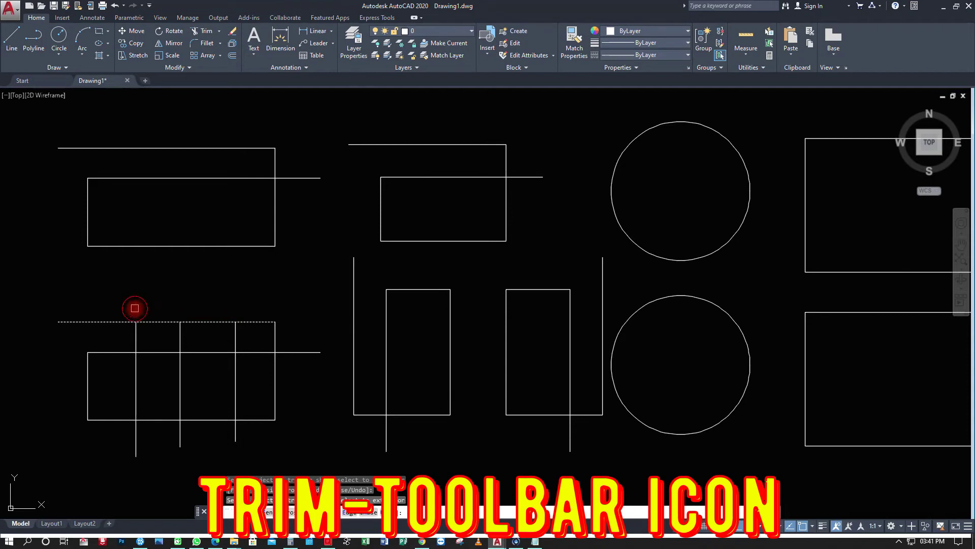
key(Return)
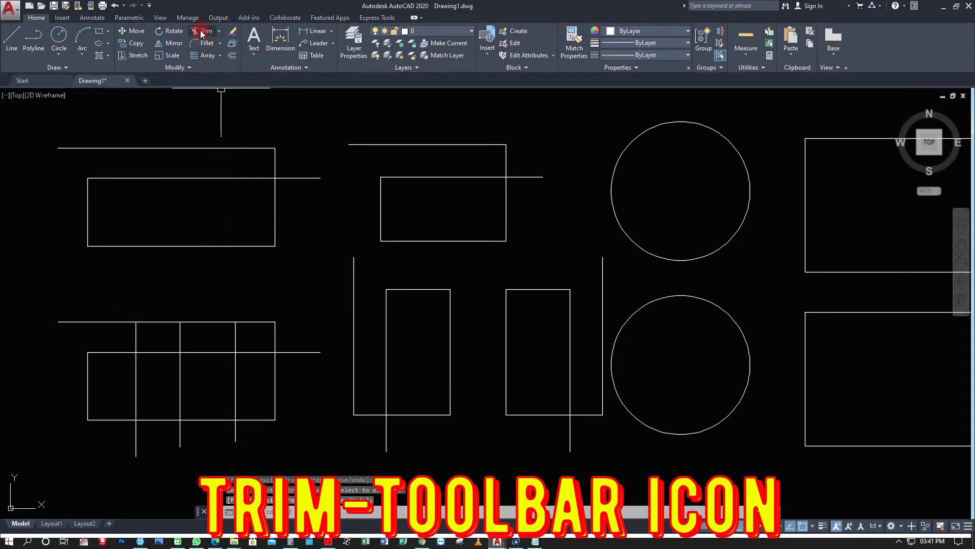
click(204, 45)
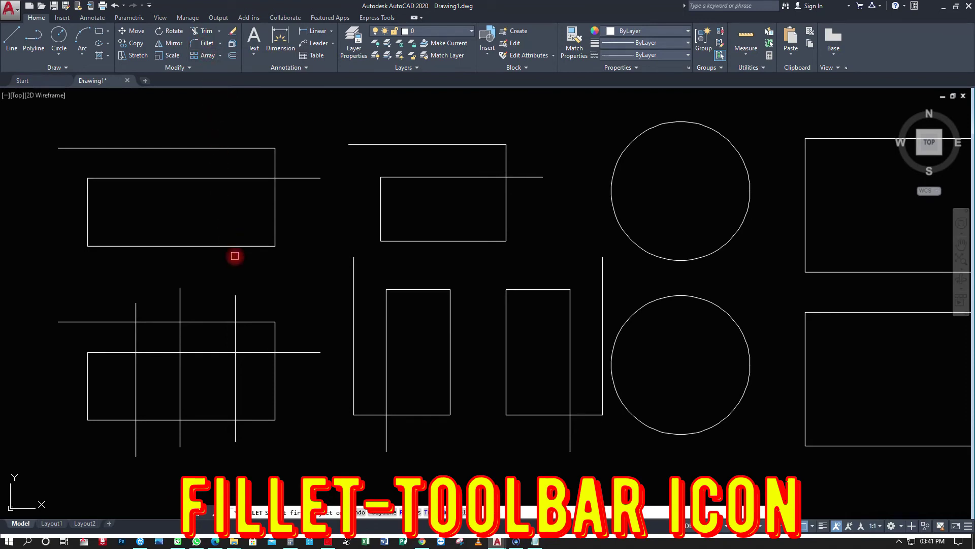
Fillet the lower-left lines into two clean corners and join the two left vertical lines with a rounded bottom
click(135, 335)
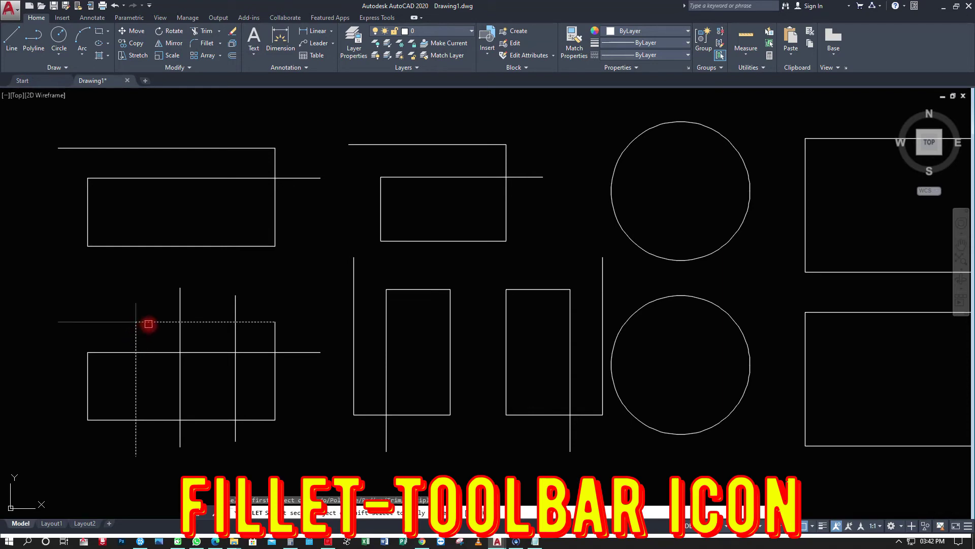
click(148, 322)
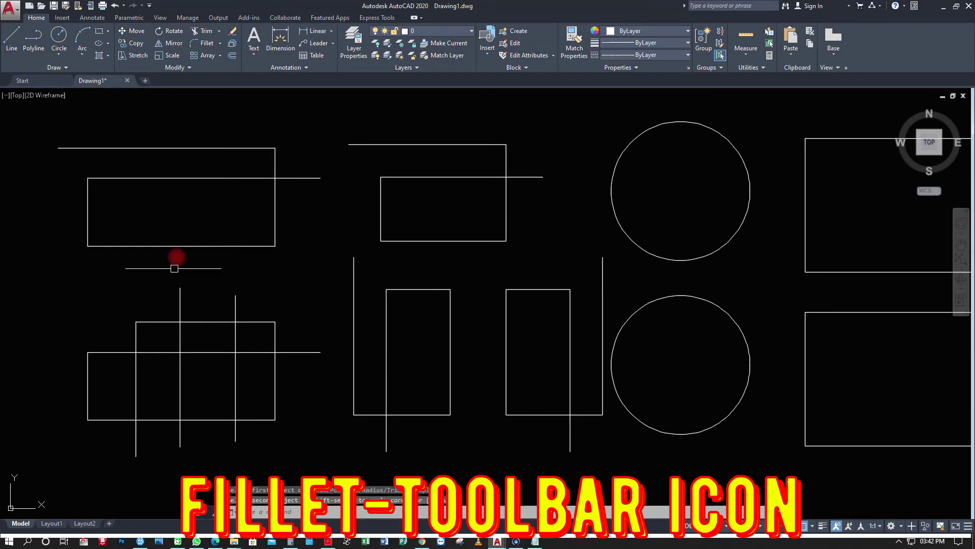
click(206, 43)
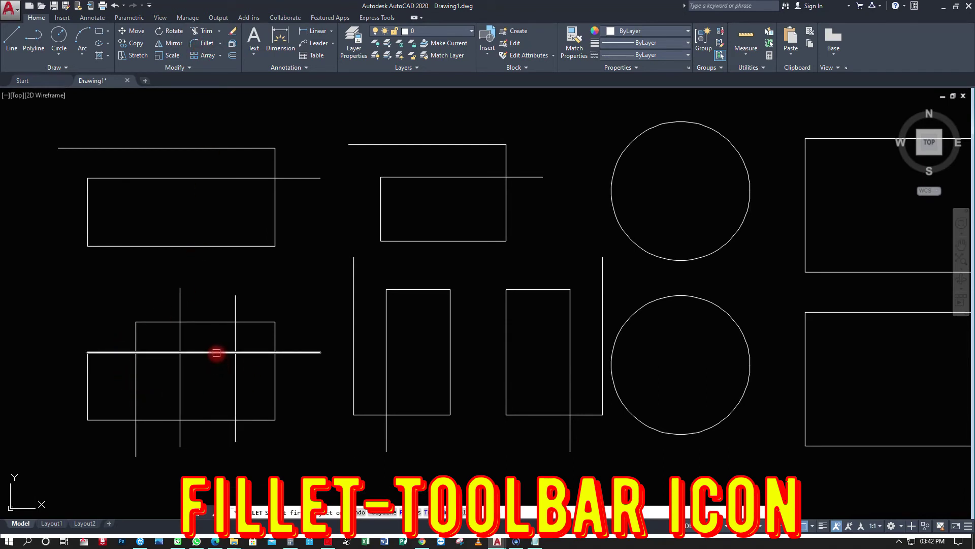
click(216, 352)
click(234, 370)
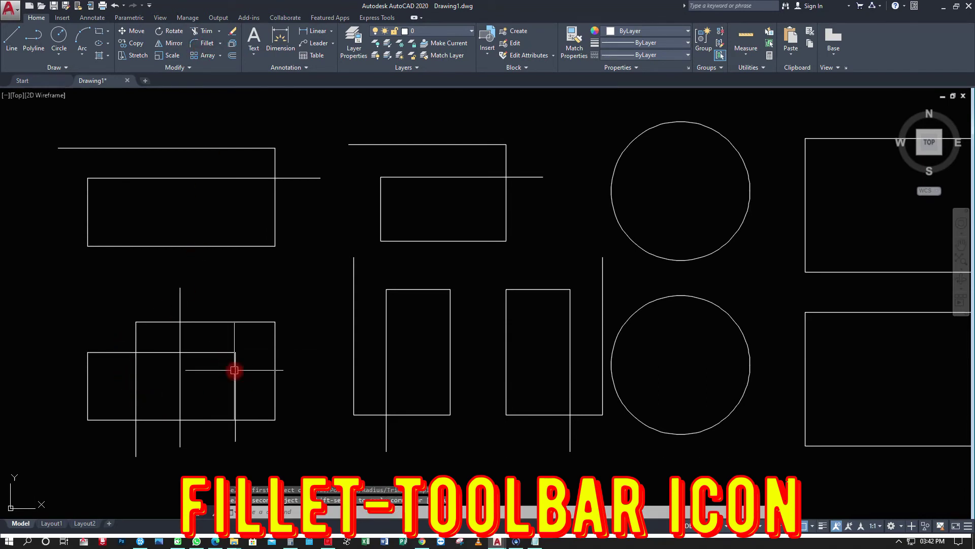
click(199, 42)
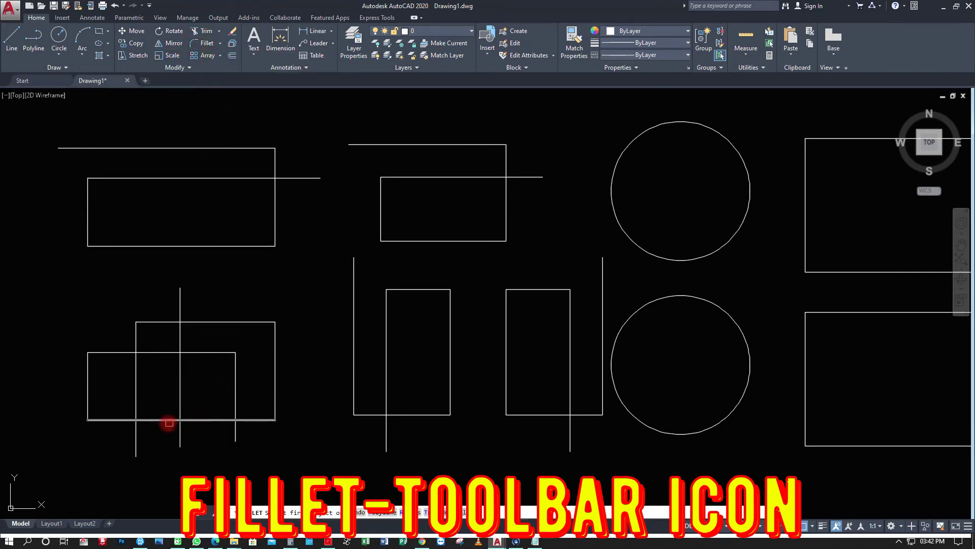
click(136, 429)
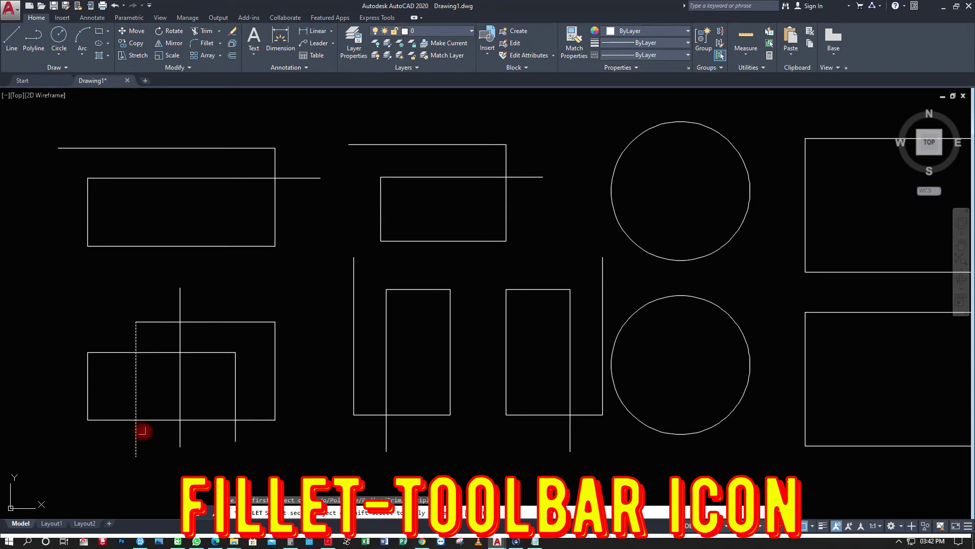
click(177, 435)
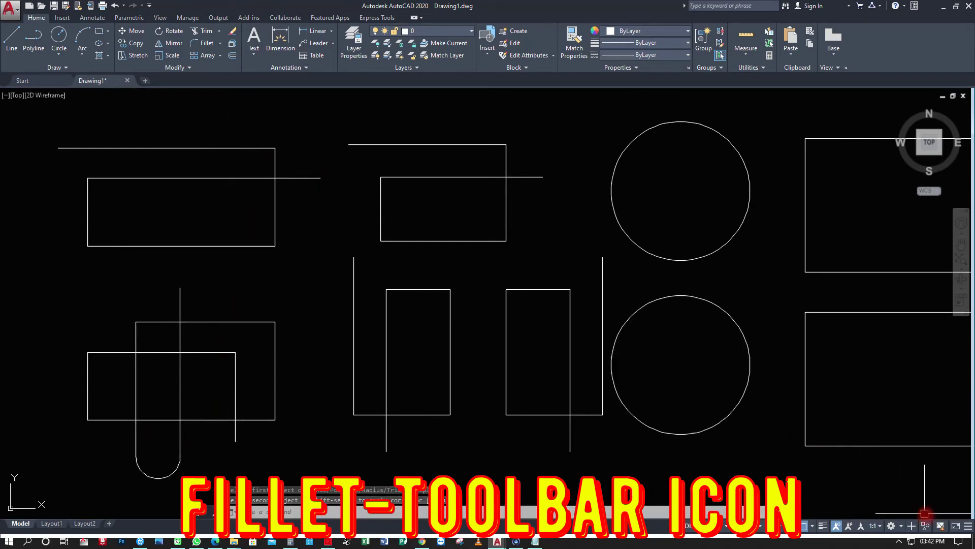
Erase the short lower-left vertical line, then the middle rectangle with its long vertical lines
click(233, 34)
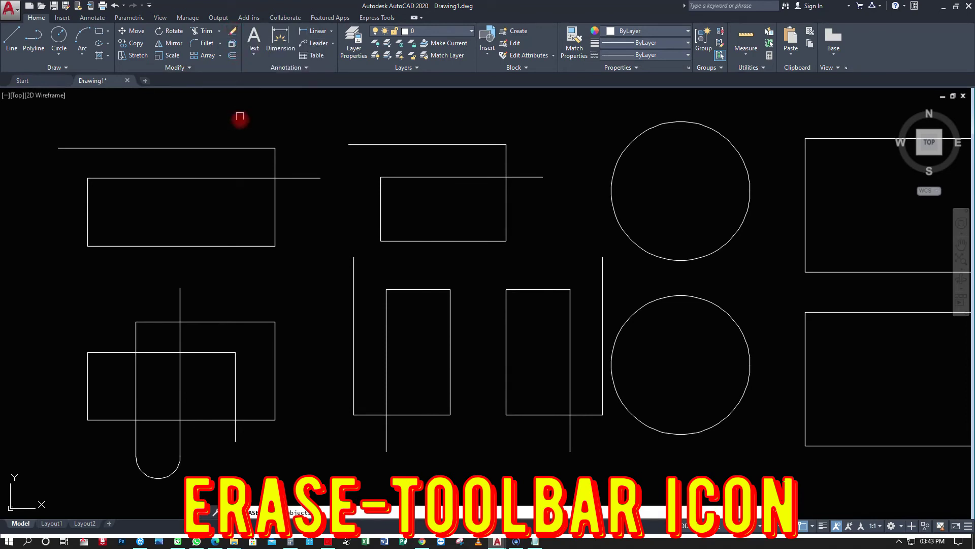
click(180, 335)
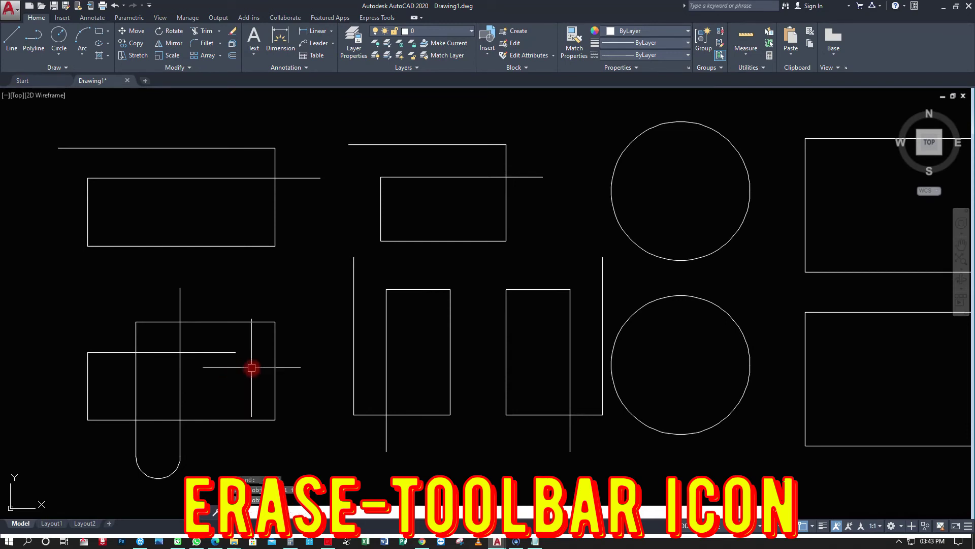
key(Return)
click(232, 34)
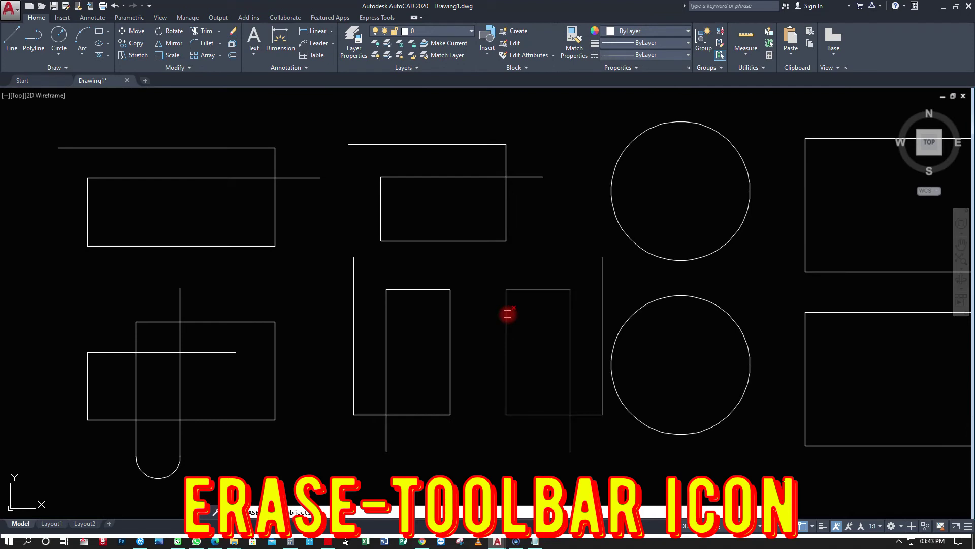
click(511, 317)
key(Return)
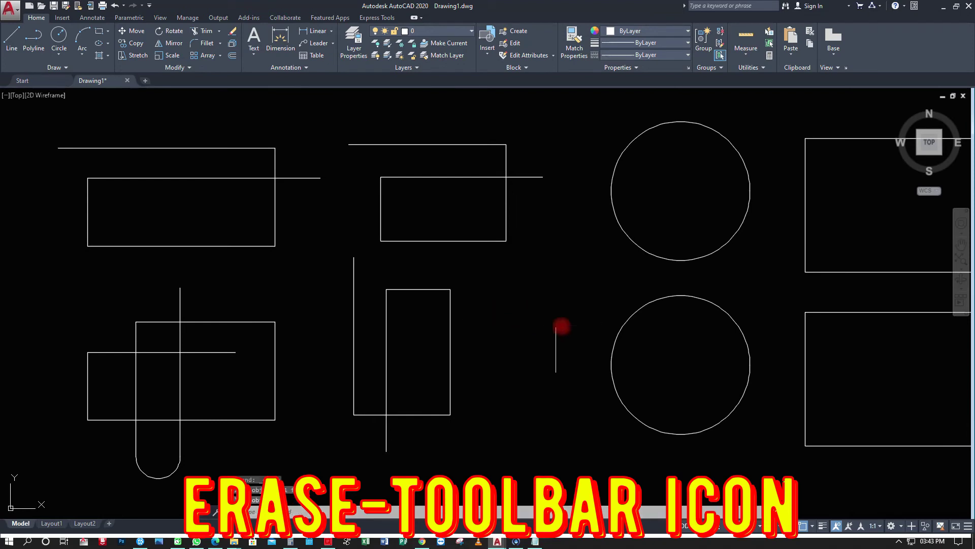
Offset the lower-left rectangle's top edge upward at distance 1
click(233, 56)
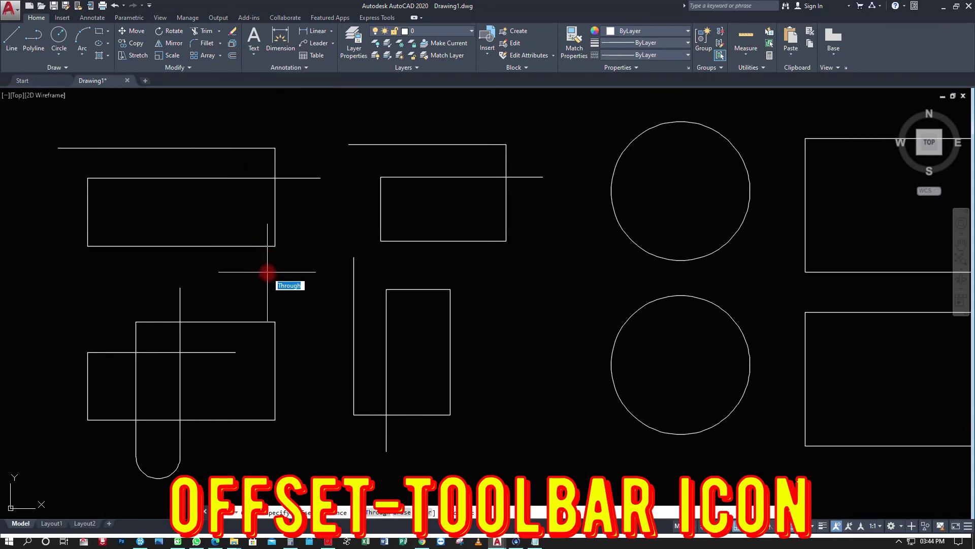
key(Return)
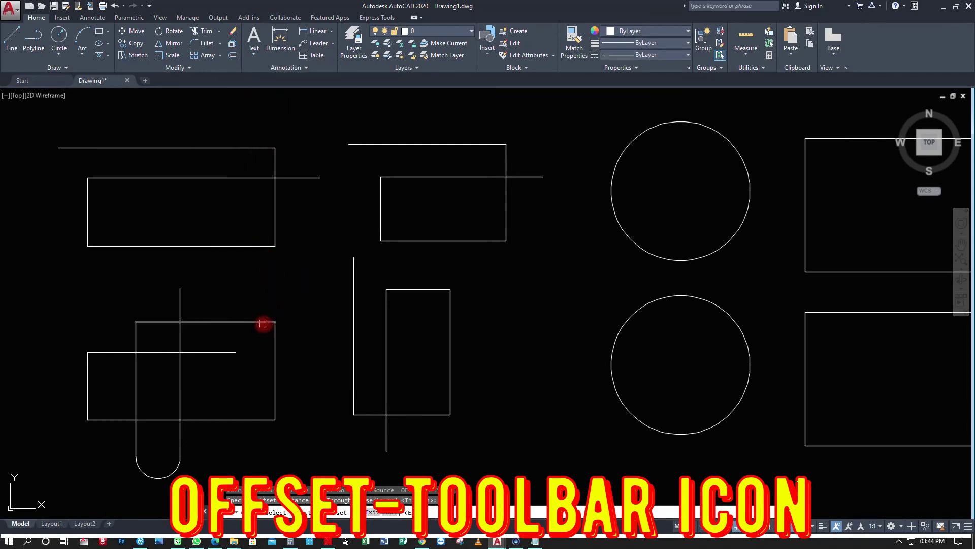
click(263, 322)
click(256, 289)
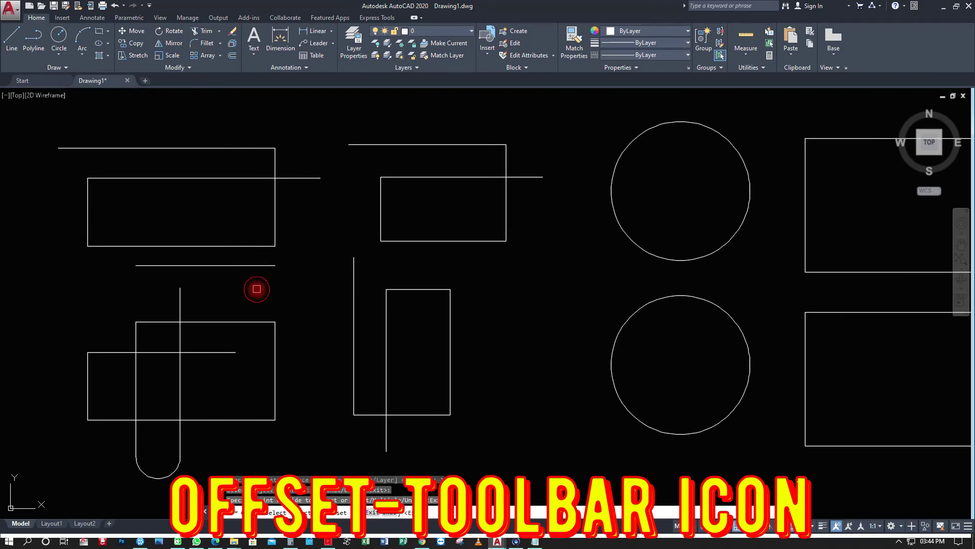
click(275, 335)
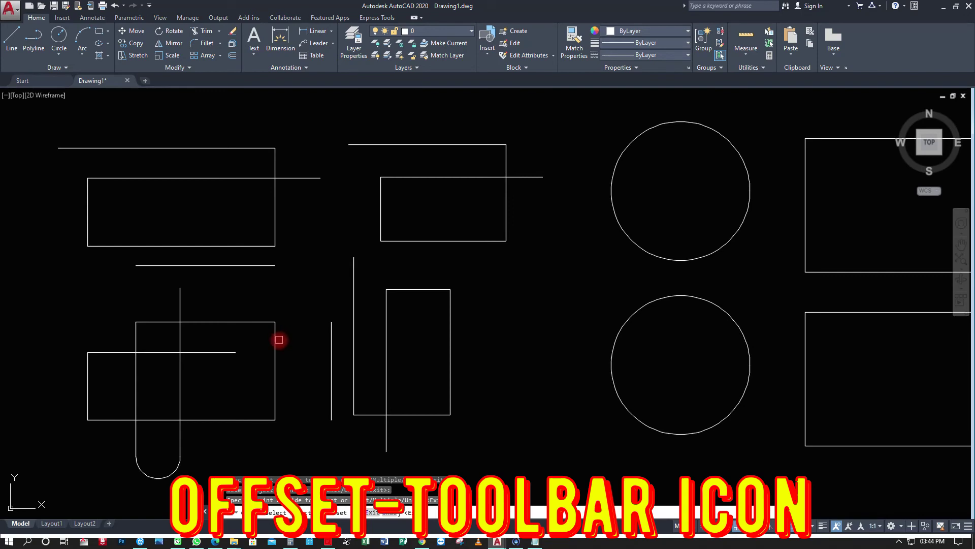
key(Escape)
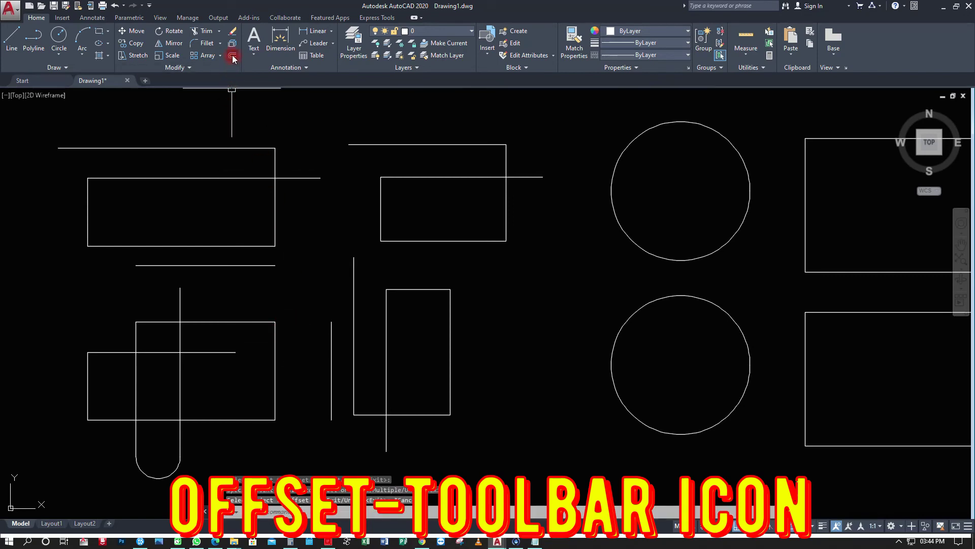
Offset the rectangle's right and top edges and the nearby vertical line, with the distance picked from two points
click(232, 60)
click(275, 322)
click(293, 328)
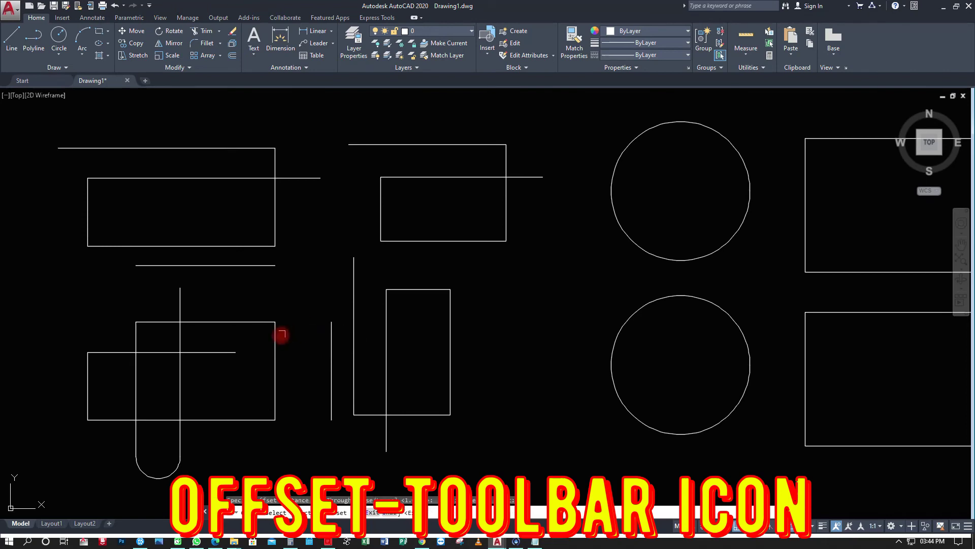
click(275, 337)
click(257, 322)
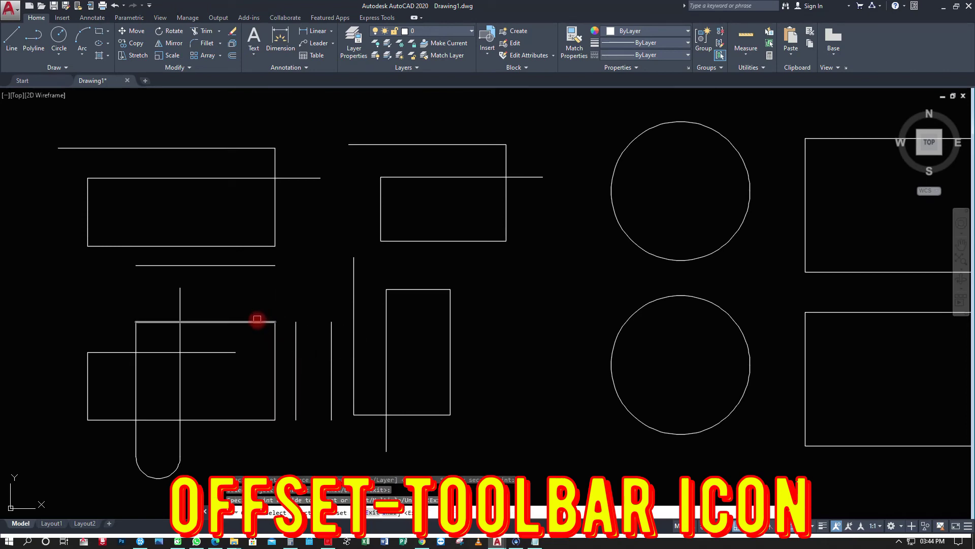
click(253, 302)
click(356, 340)
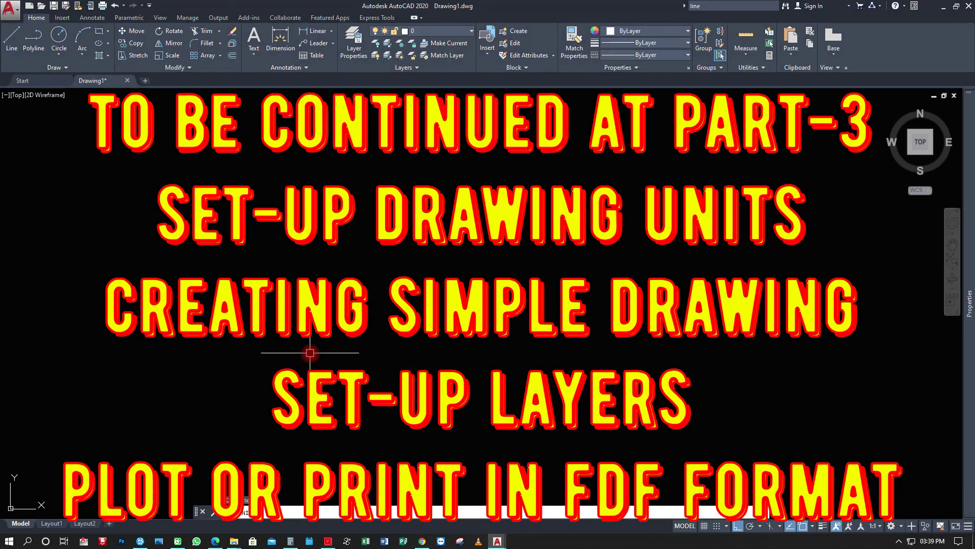
click(353, 266)
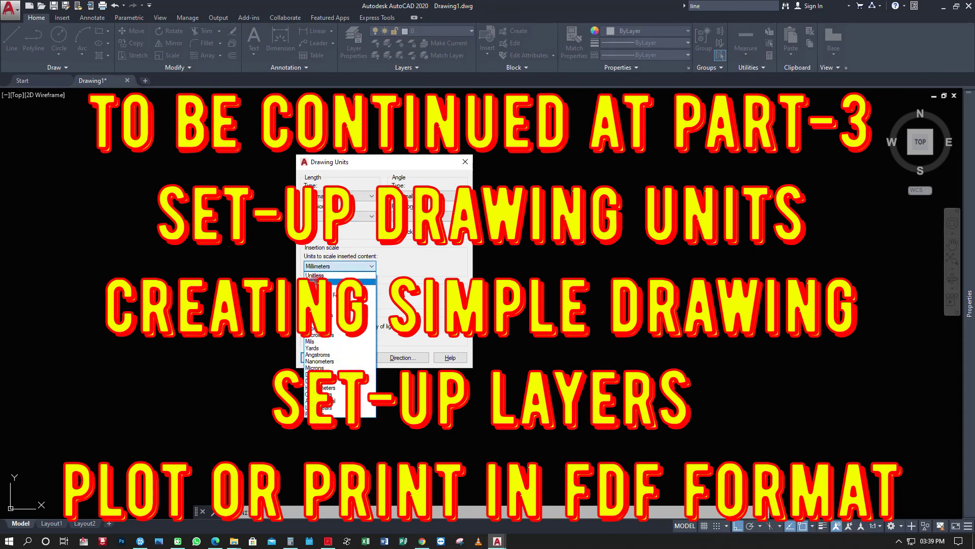
click(338, 261)
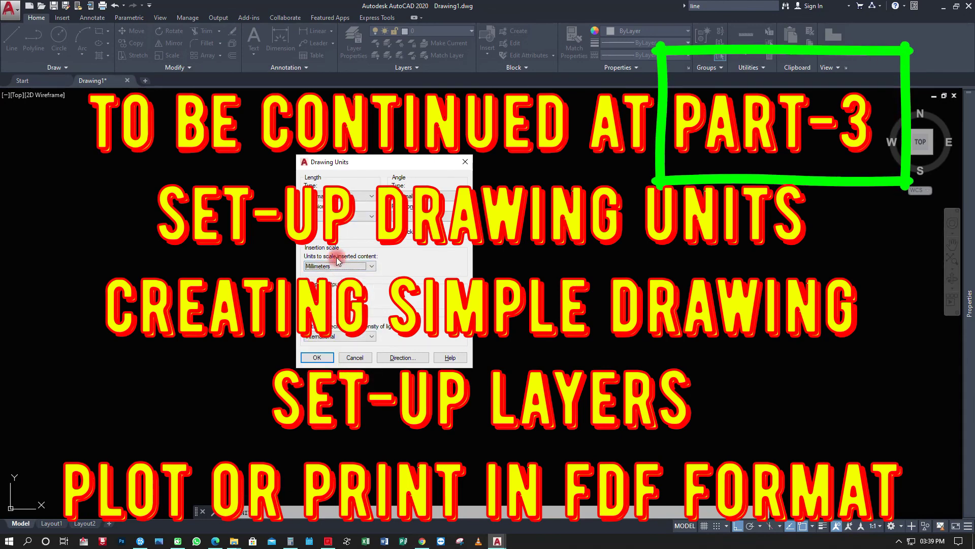
click(361, 216)
click(319, 226)
click(318, 357)
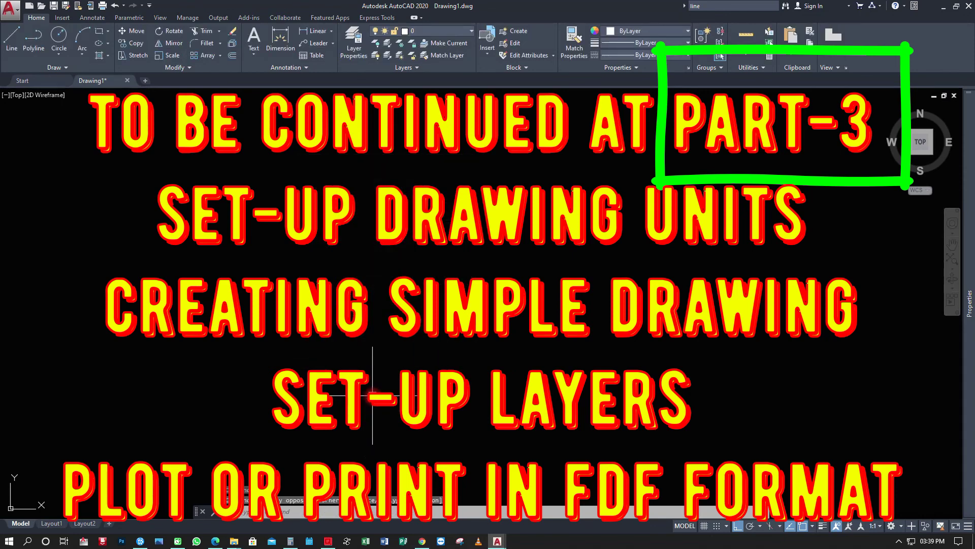
text(l)
key(Return)
click(173, 308)
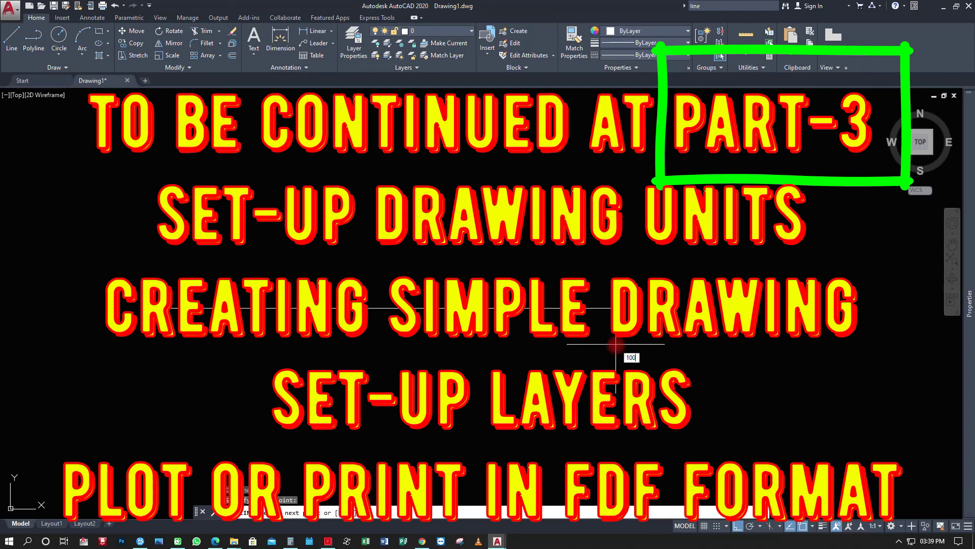